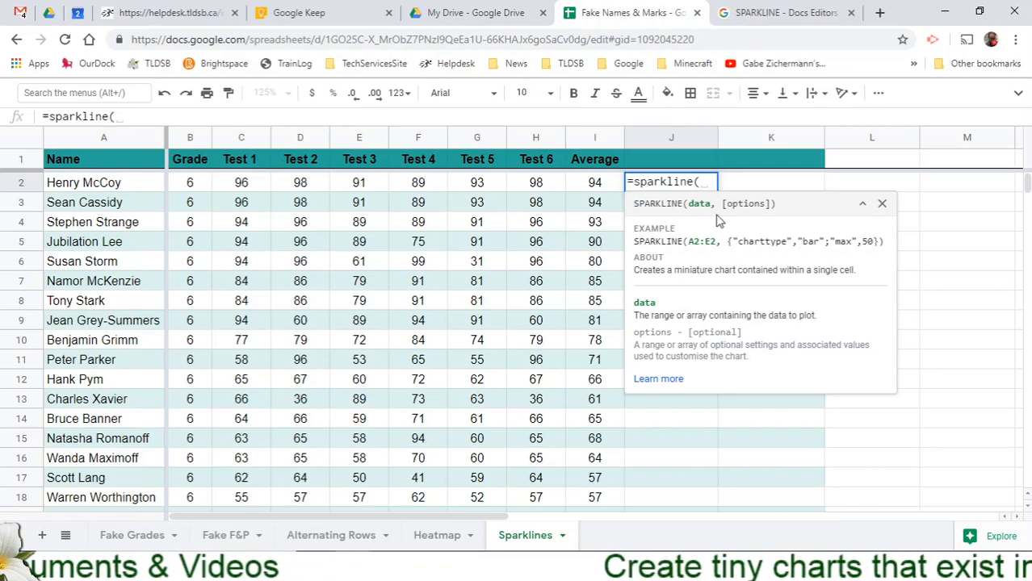
Step: Complete the formula in J2 as =sparkline(I2,{"charttype","bar";"max", 100}) to chart the average as a bar
{"action": "left_click", "coordinate": [590, 184]}
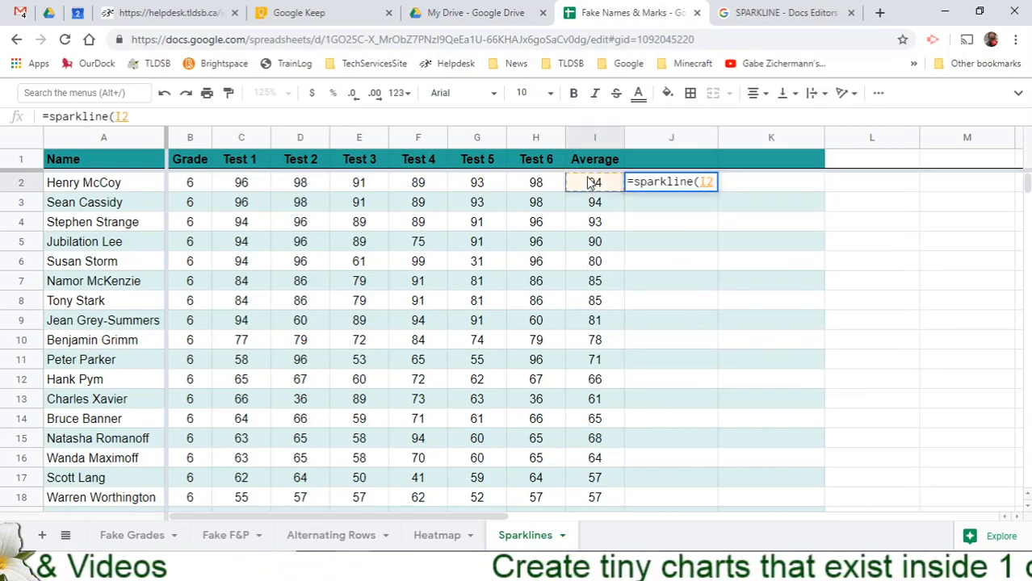
{"action": "type", "text": ","}
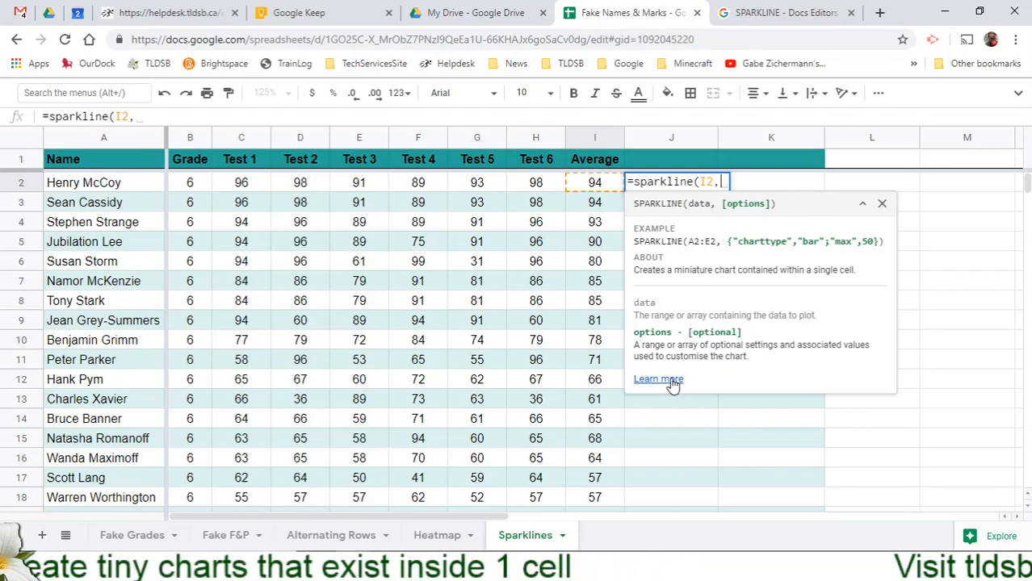
{"action": "type", "text": "{"}
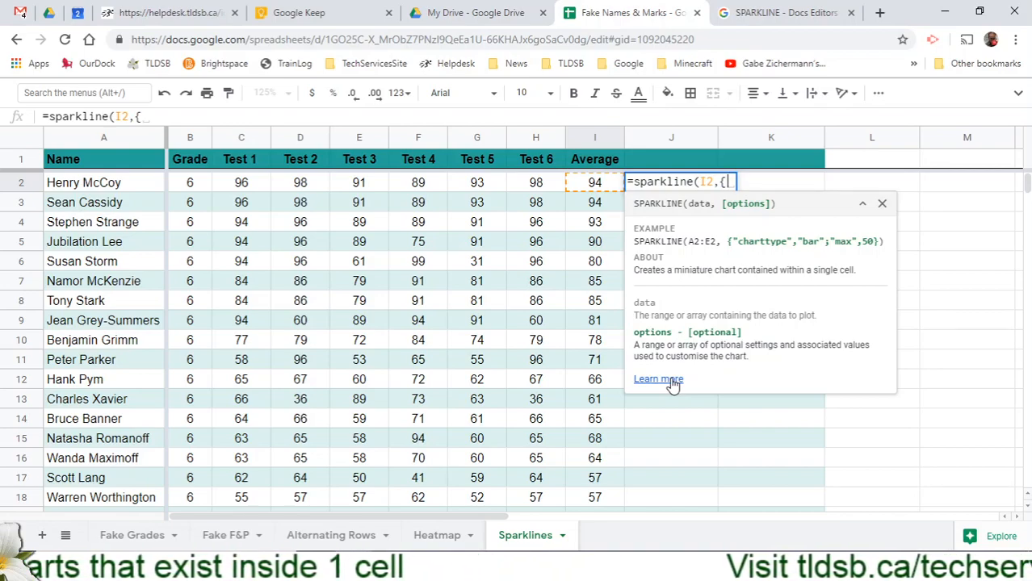
{"action": "type", "text": "\"ch"}
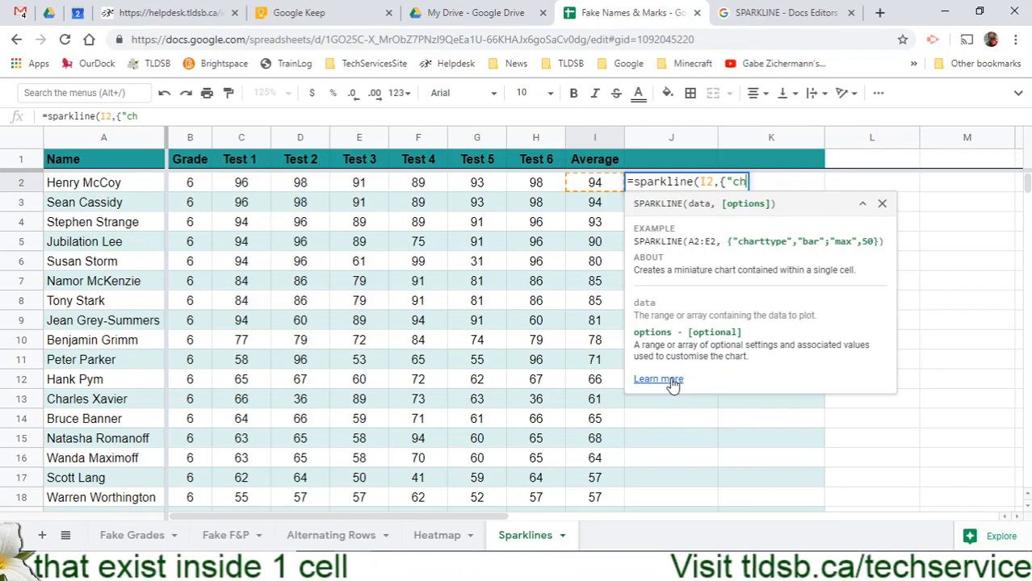
{"action": "type", "text": "arttype"}
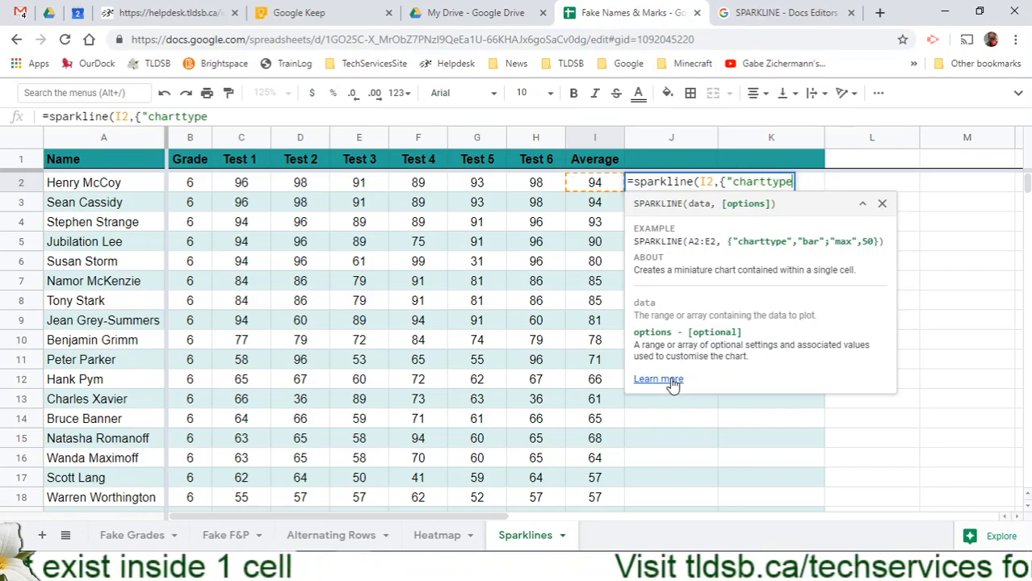
{"action": "type", "text": "\",\""}
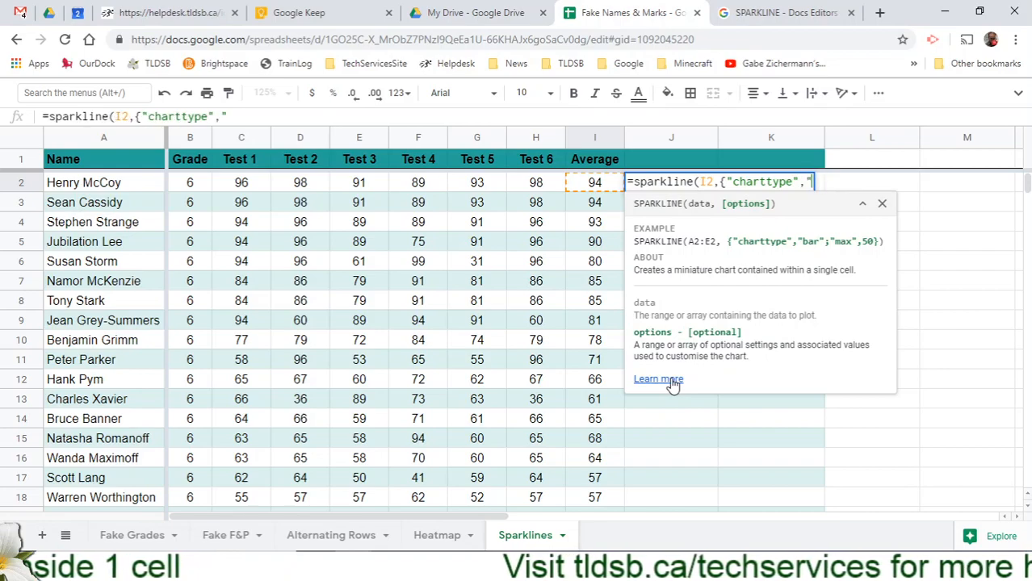
{"action": "type", "text": "bar\";\""}
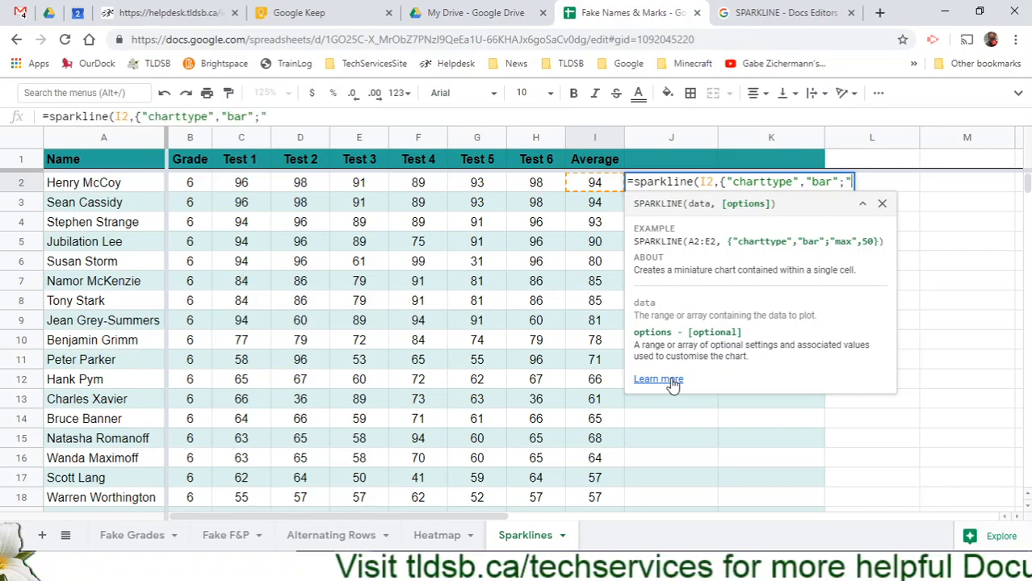
{"action": "type", "text": "max"}
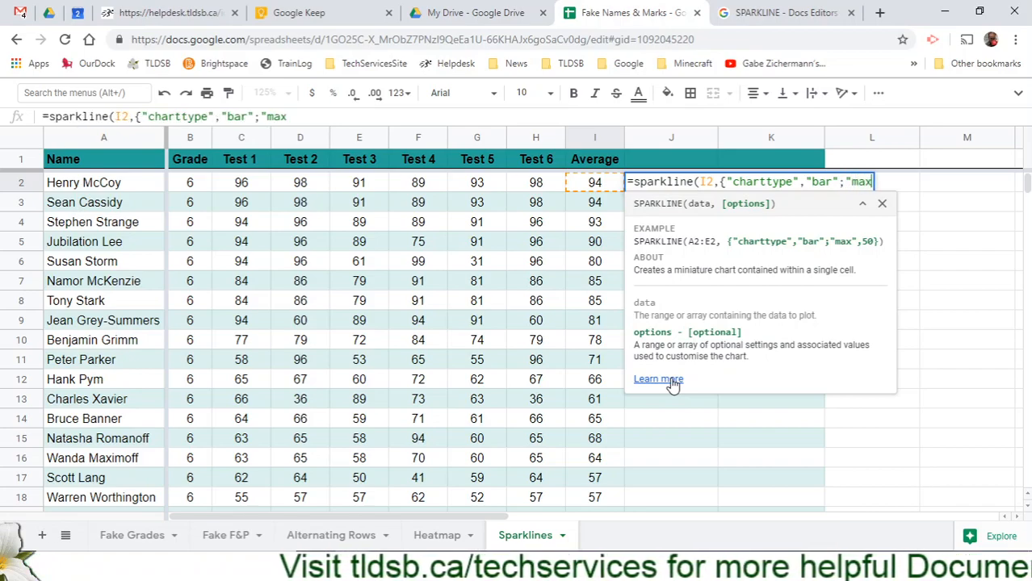
{"action": "type", "text": "\""}
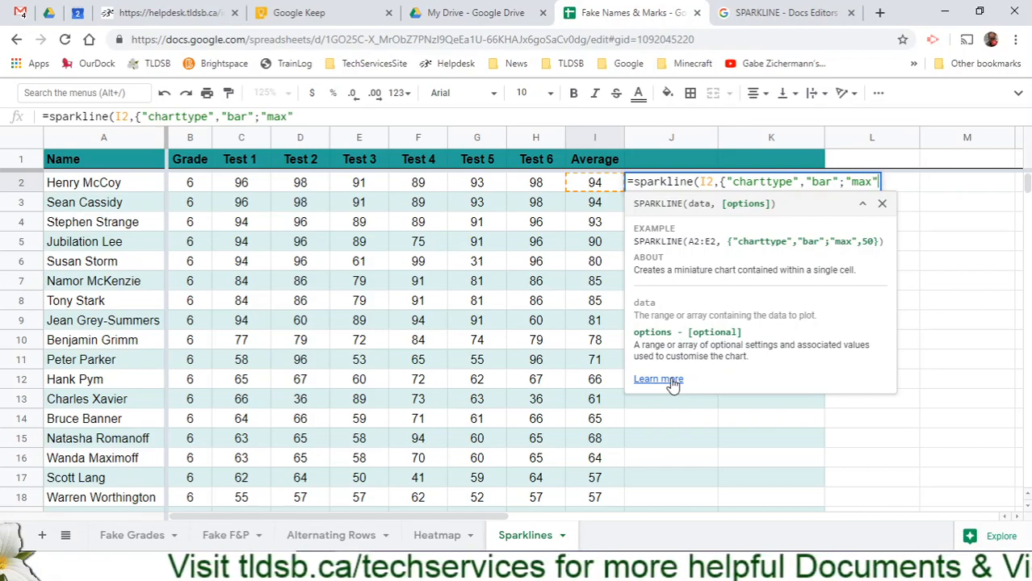
{"action": "type", "text": ", 100"}
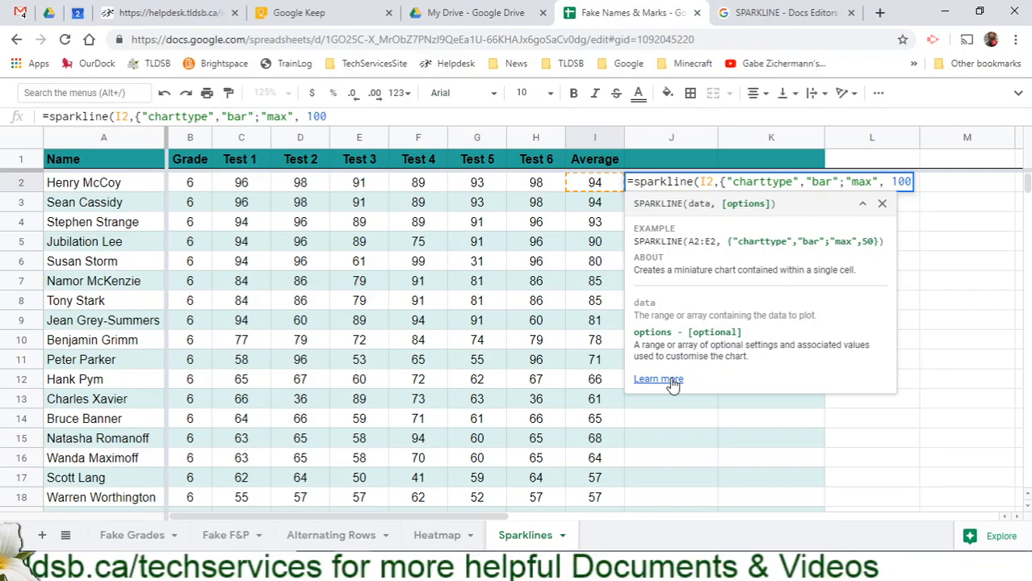
{"action": "type", "text": "}"}
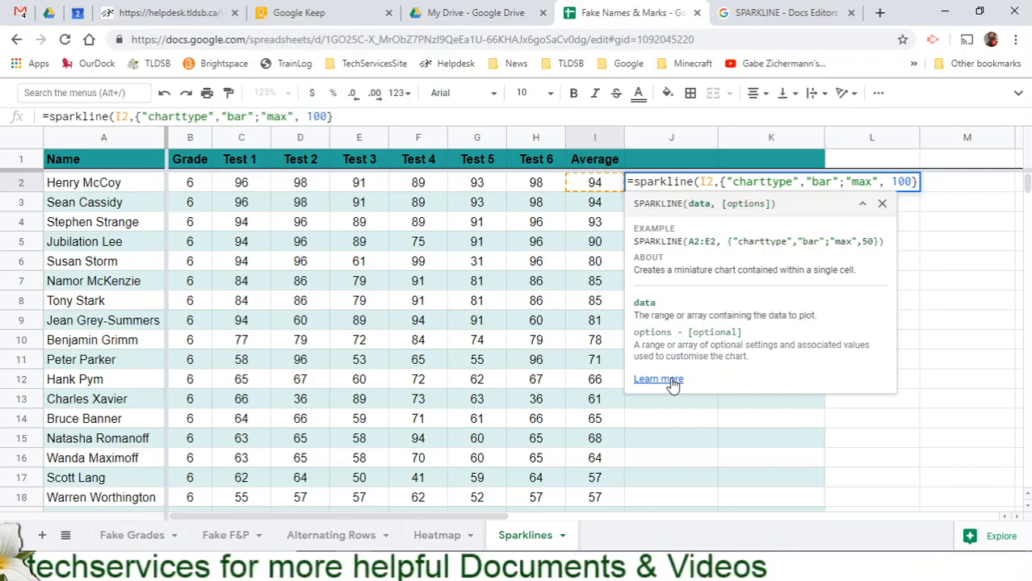
{"action": "type", "text": ")"}
{"action": "key", "text": "Return"}
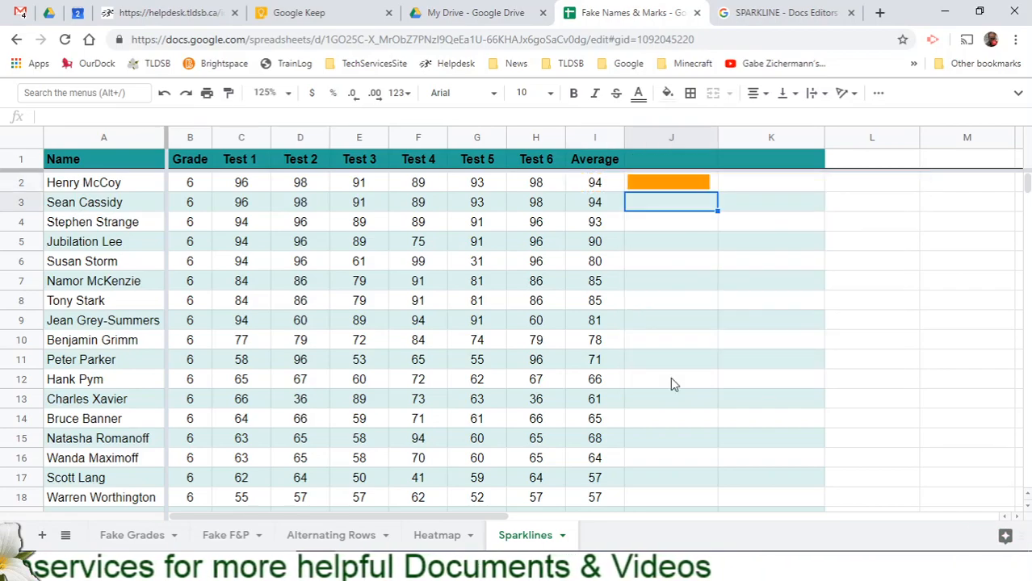
Step: Fill the bar sparkline formula from J2 down through J18
{"action": "left_click", "coordinate": [656, 179]}
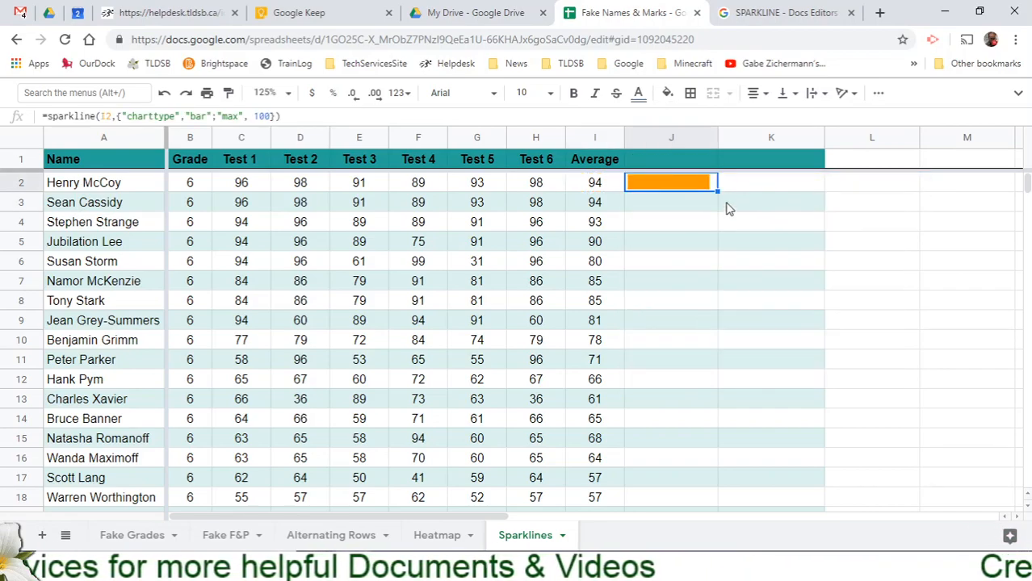
{"action": "left_click_drag", "start_coordinate": [717, 192], "coordinate": [696, 509]}
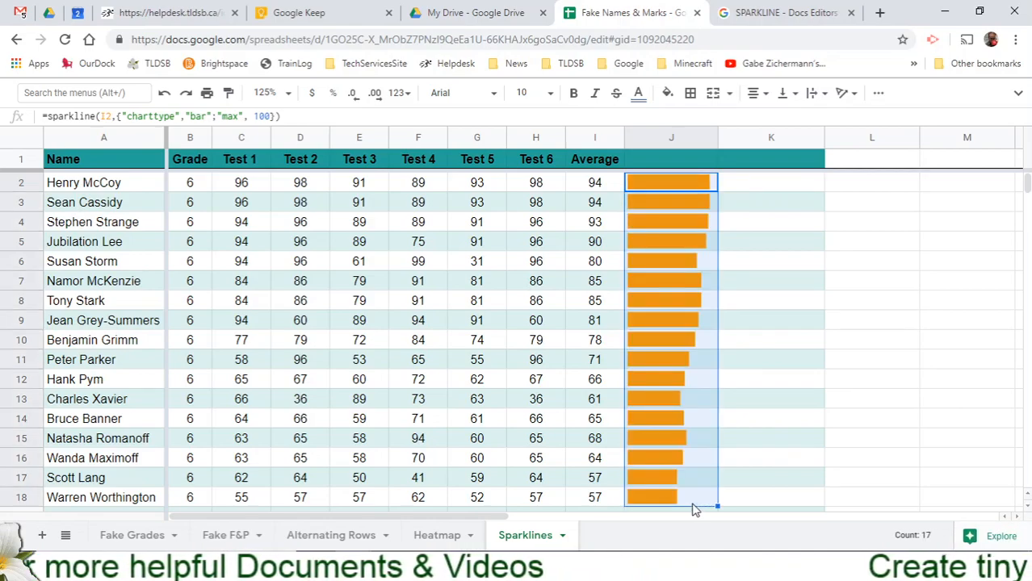
{"action": "left_click", "coordinate": [612, 498]}
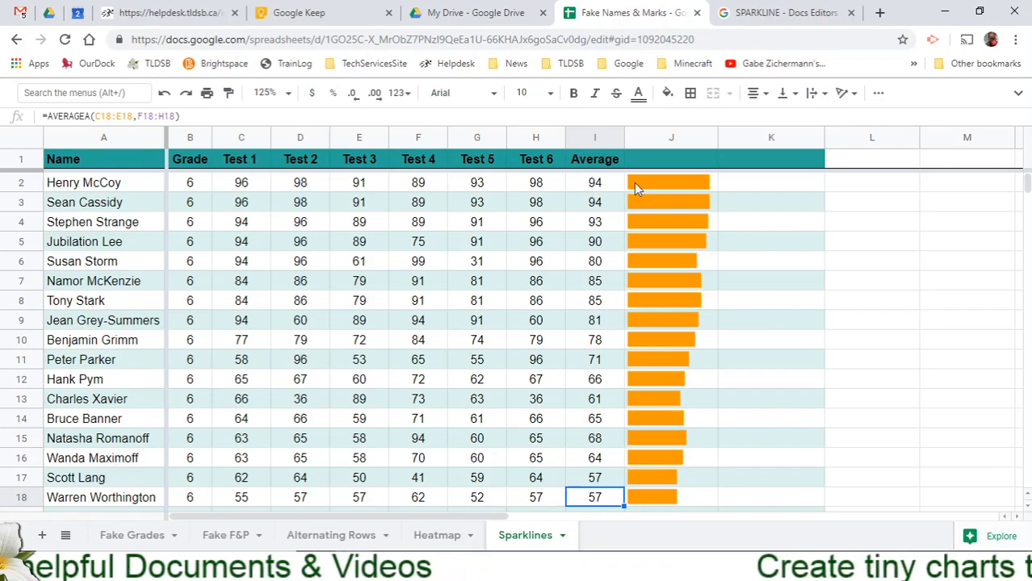
{"action": "left_click", "coordinate": [671, 499]}
Step: Add a "color1" option after the max value of 100 in J2's sparkline formula
{"action": "left_click", "coordinate": [669, 182]}
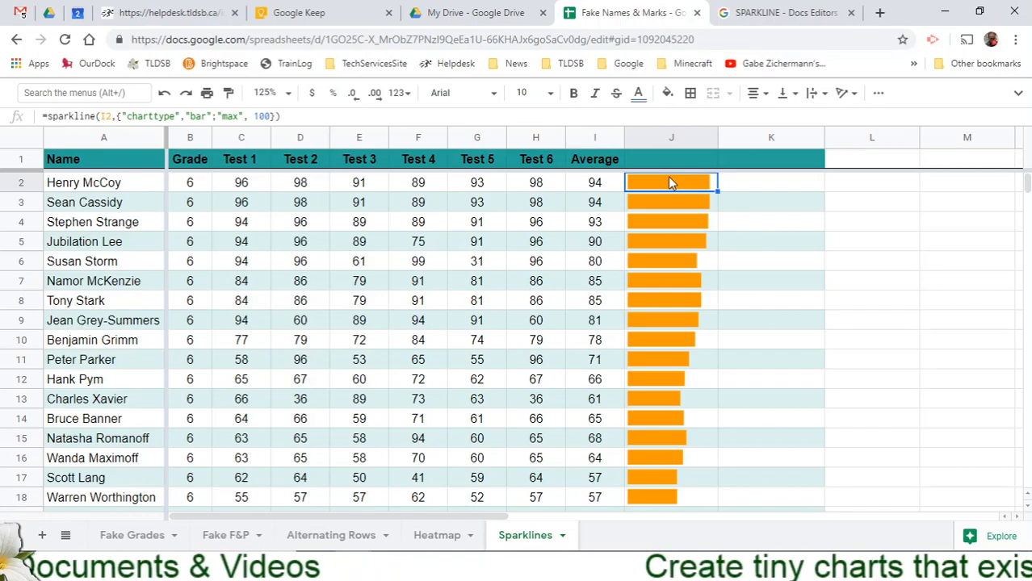
{"action": "double_click", "coordinate": [668, 182]}
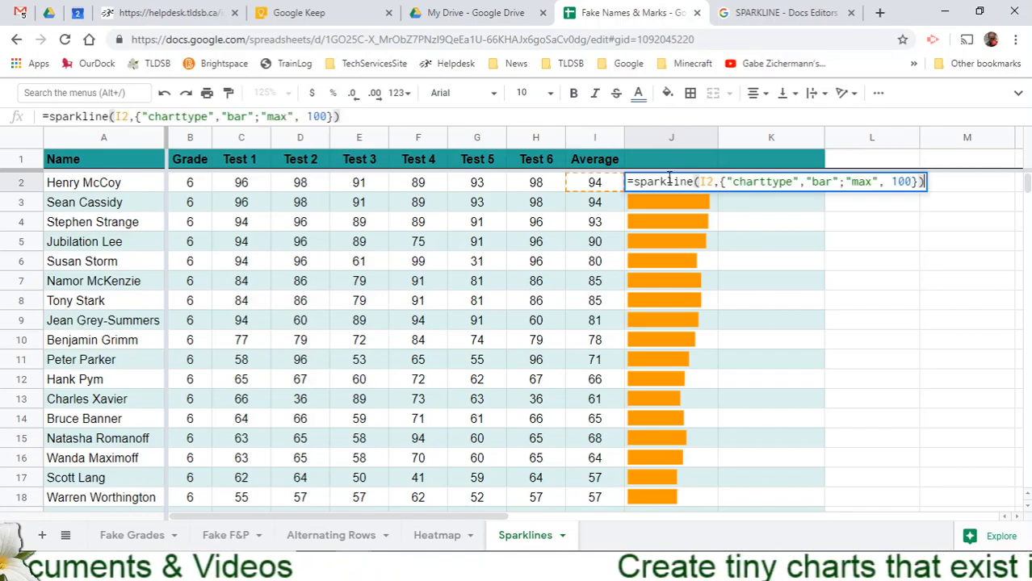
{"action": "left_click", "coordinate": [917, 182]}
{"action": "key", "text": "Left"}
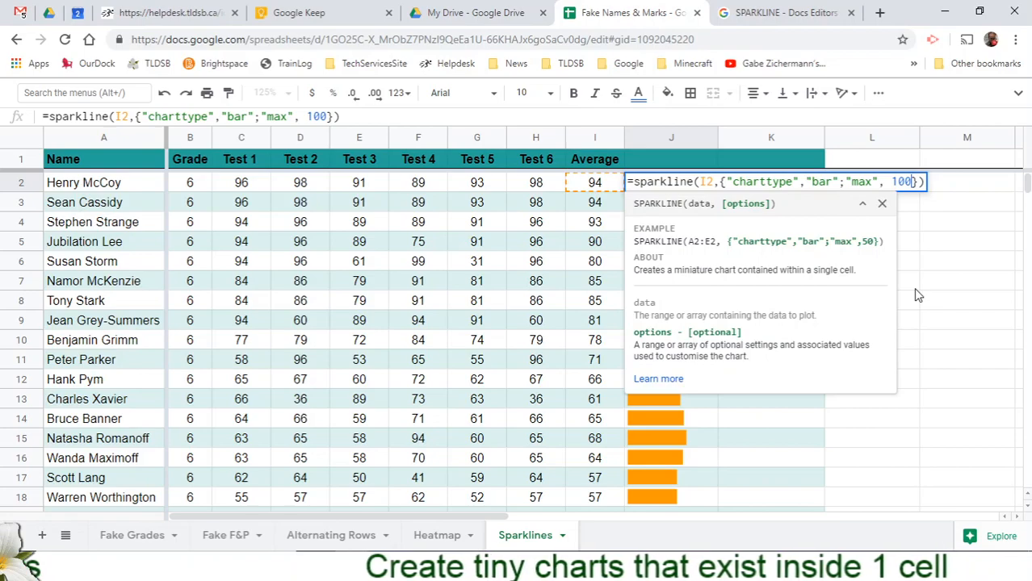
{"action": "type", "text": ";"}
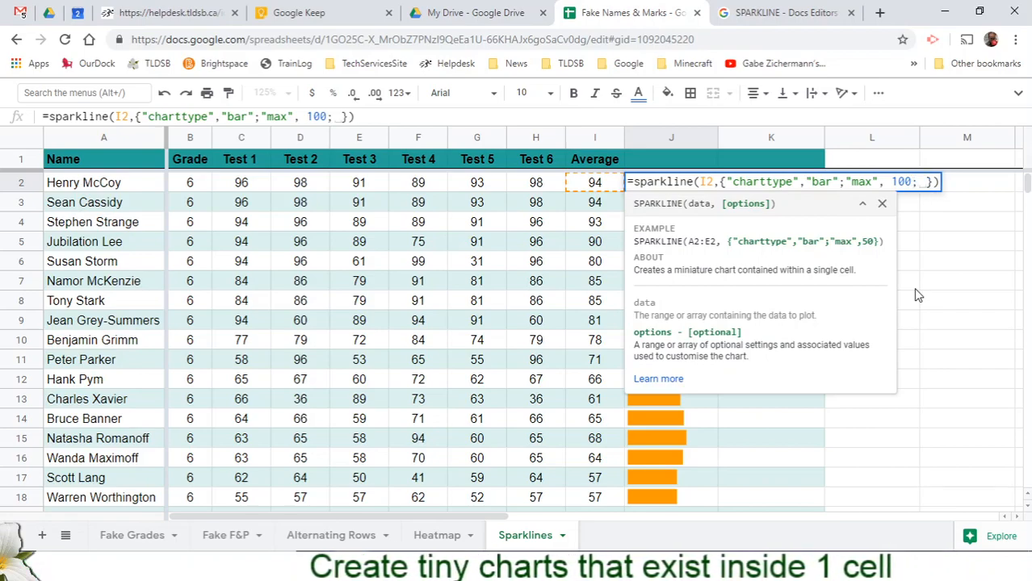
{"action": "key", "text": "BackSpace"}
{"action": "type", "text": "\""}
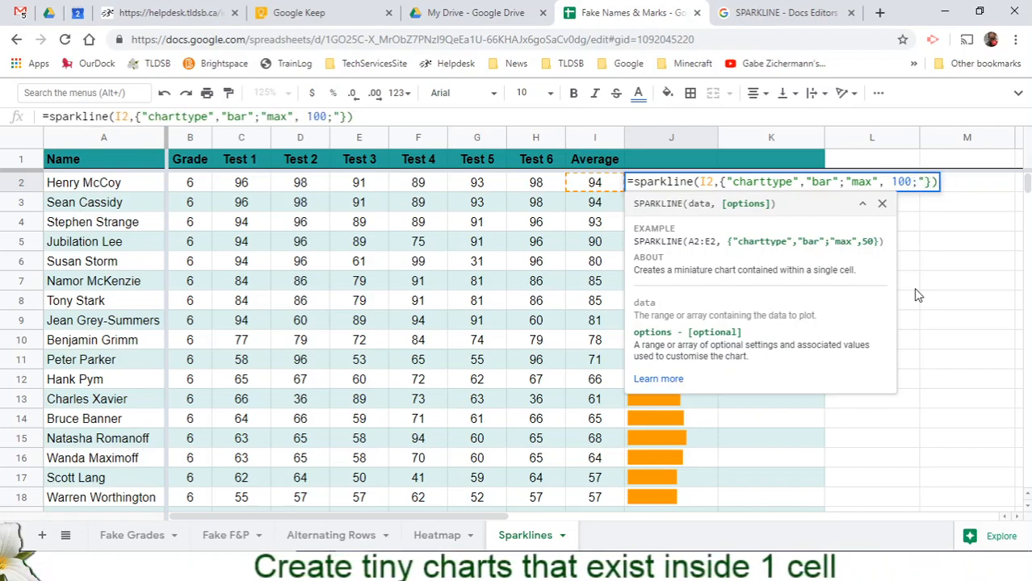
{"action": "type", "text": "color"}
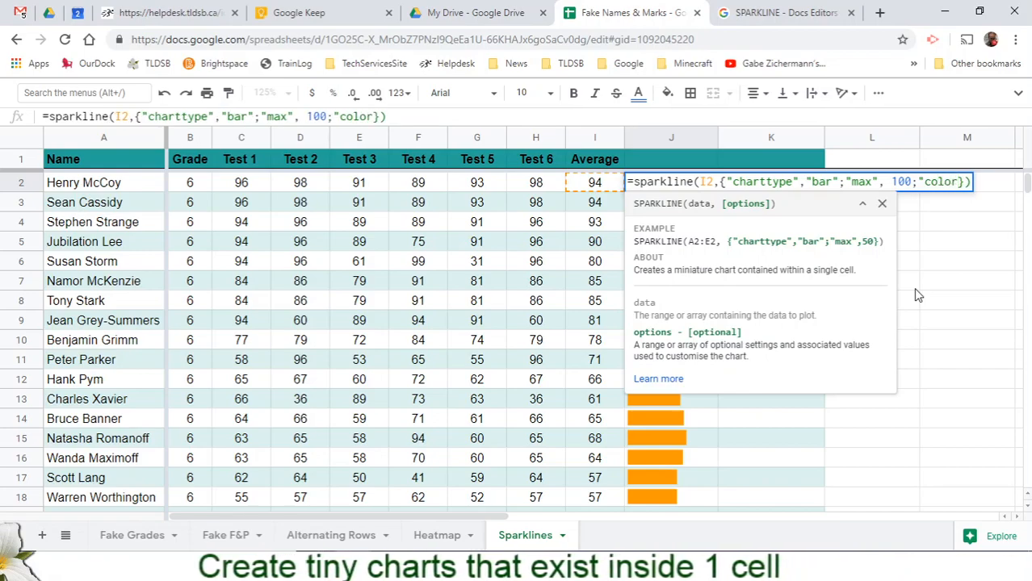
{"action": "type", "text": "1"}
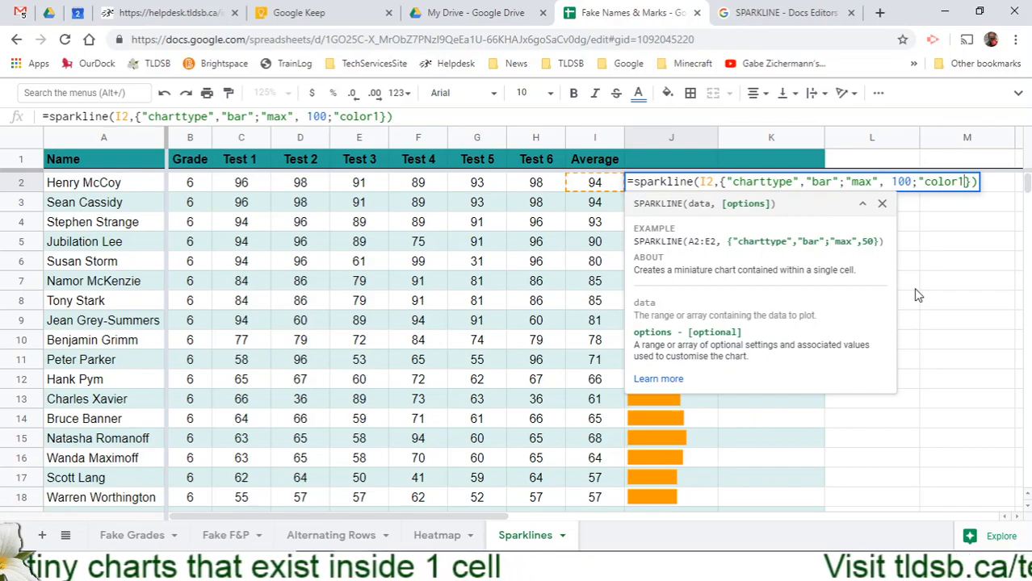
{"action": "type", "text": "\""}
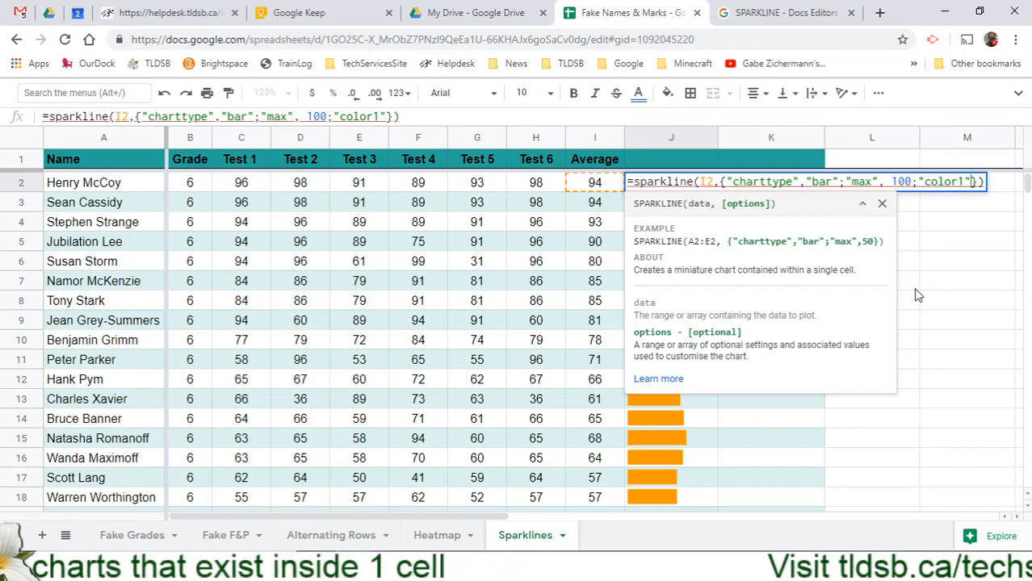
{"action": "type", "text": ","}
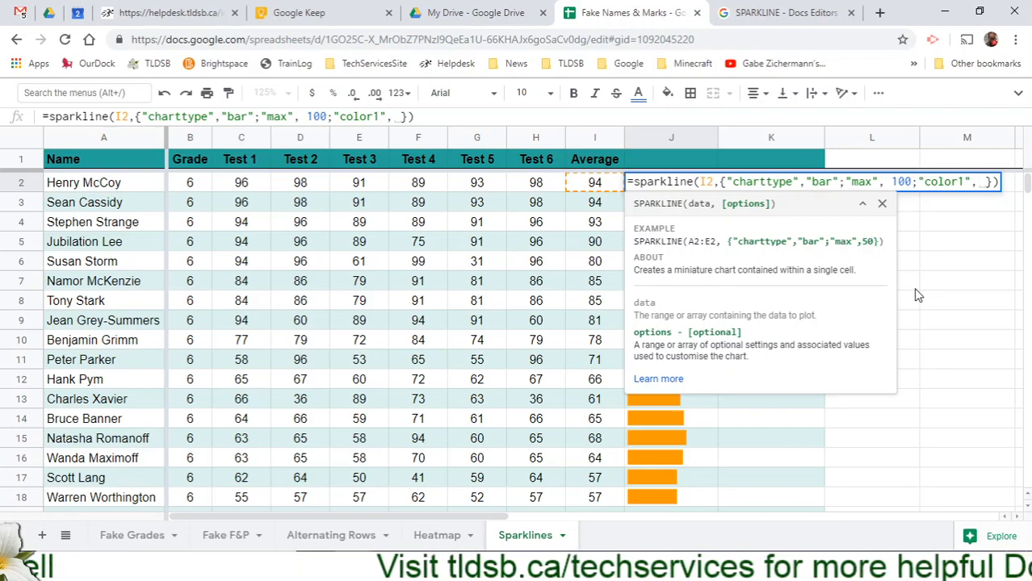
Step: Make color1 conditional with if(i2<75,"red","green") and commit the J2 formula
{"action": "type", "text": "if("}
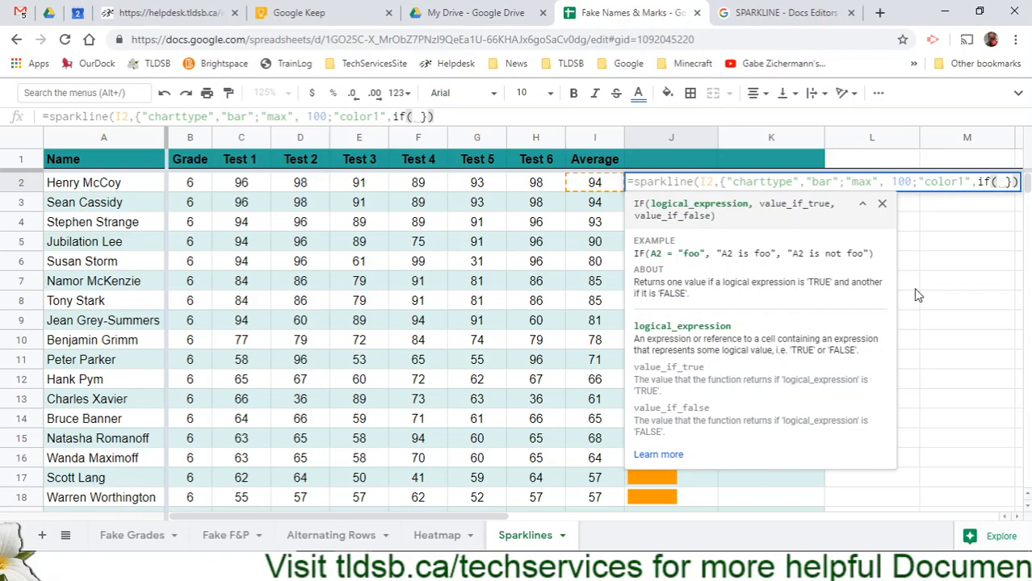
{"action": "type", "text": "I2"}
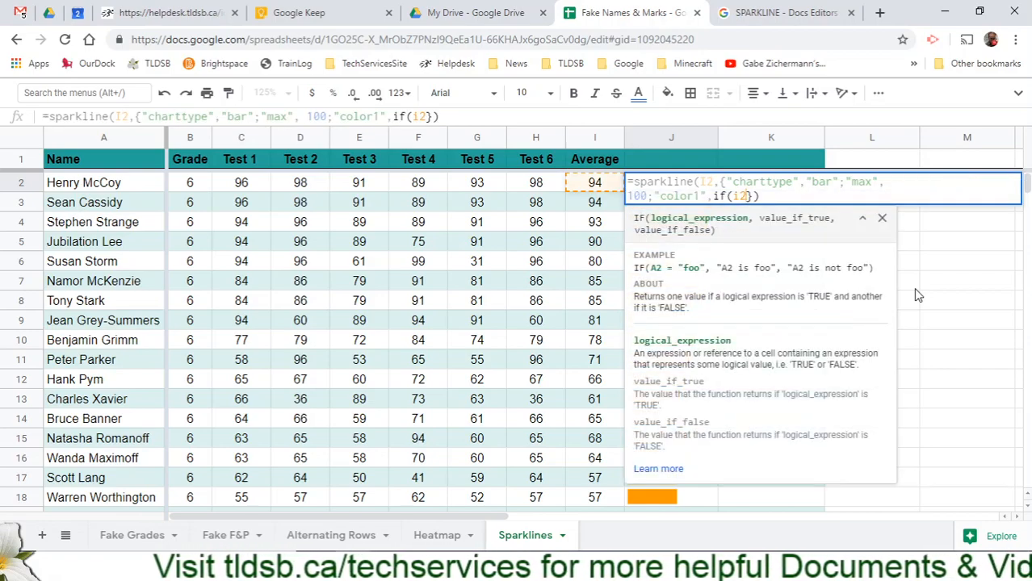
{"action": "type", "text": "<"}
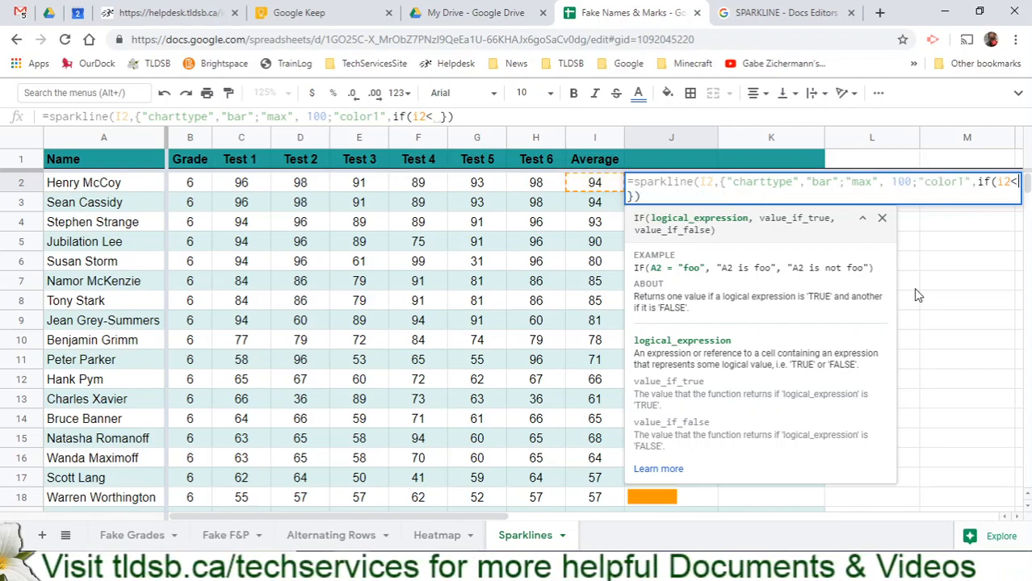
{"action": "type", "text": "75"}
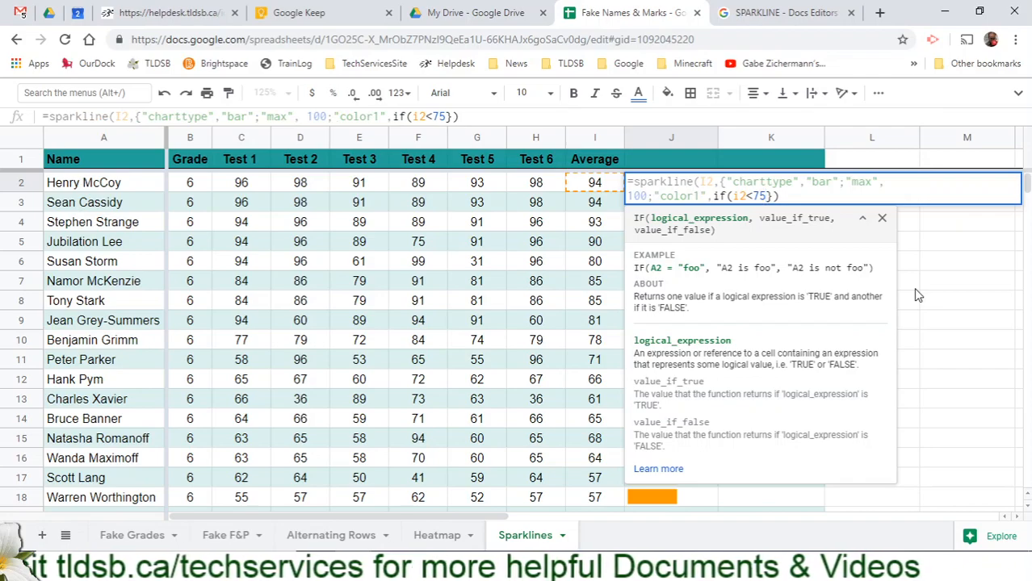
{"action": "type", "text": ", "}
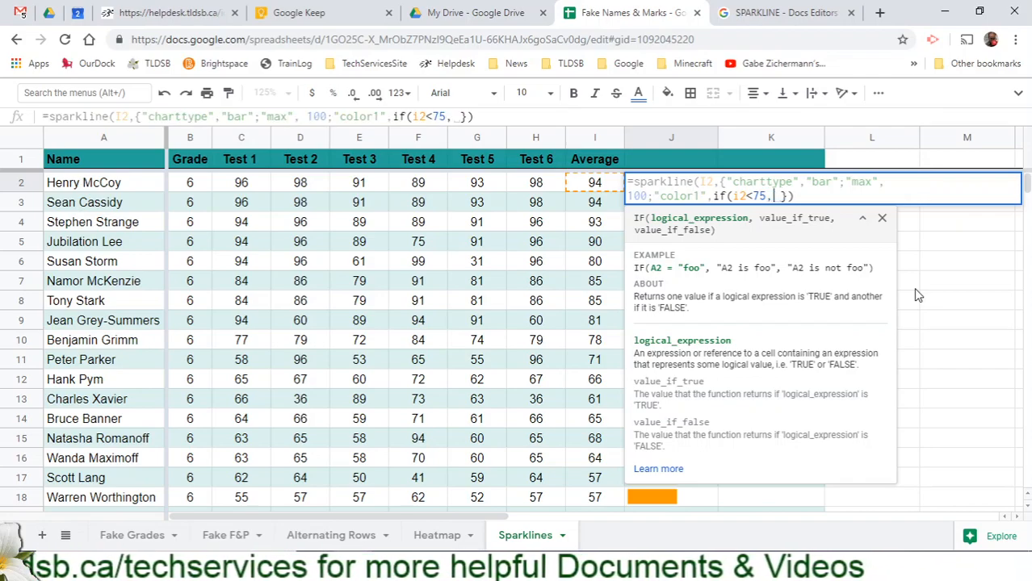
{"action": "type", "text": "\"red\","}
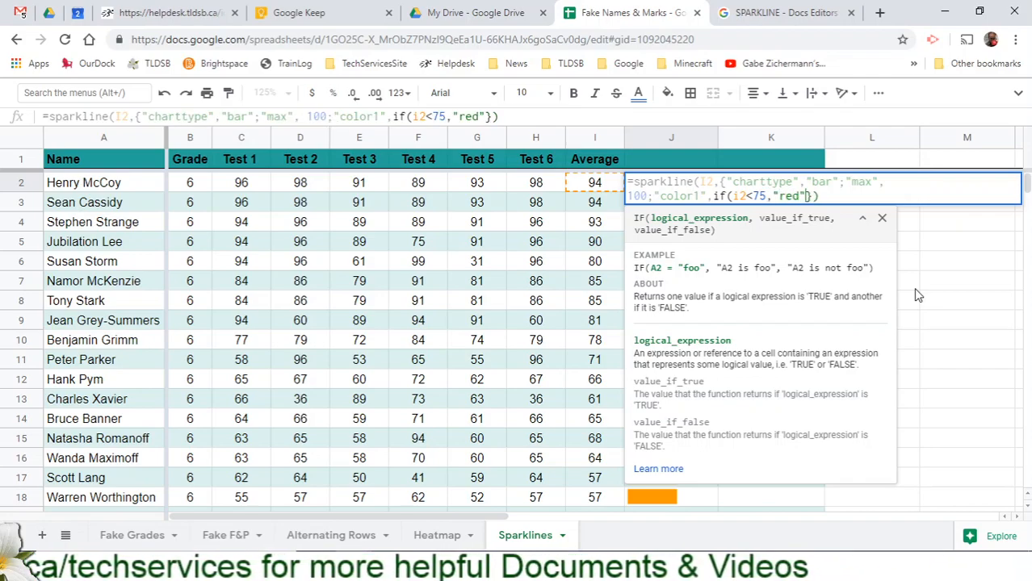
{"action": "type", "text": "\"green\""}
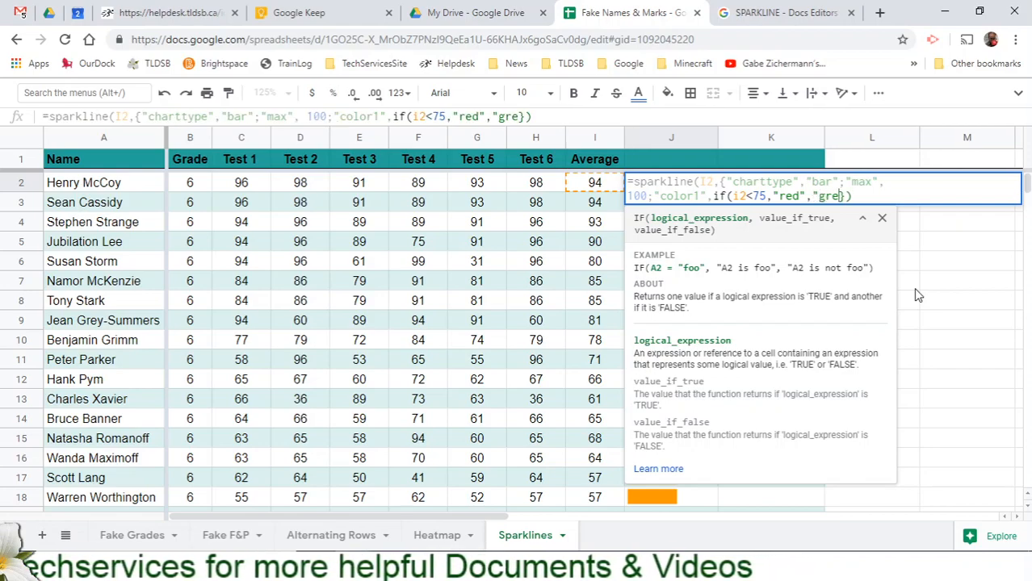
{"action": "type", "text": ")"}
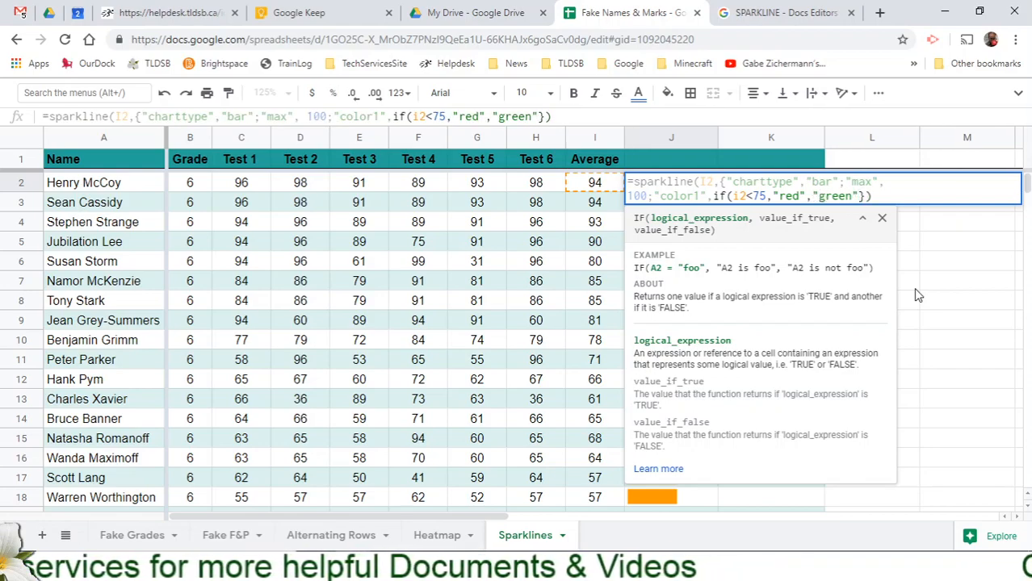
{"action": "type", "text": ")"}
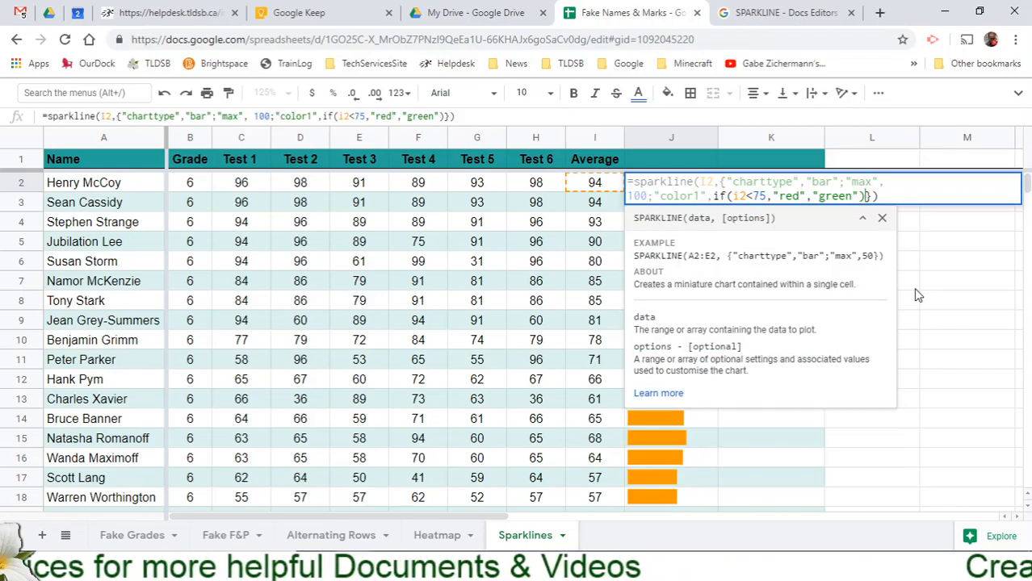
{"action": "key", "text": "Return"}
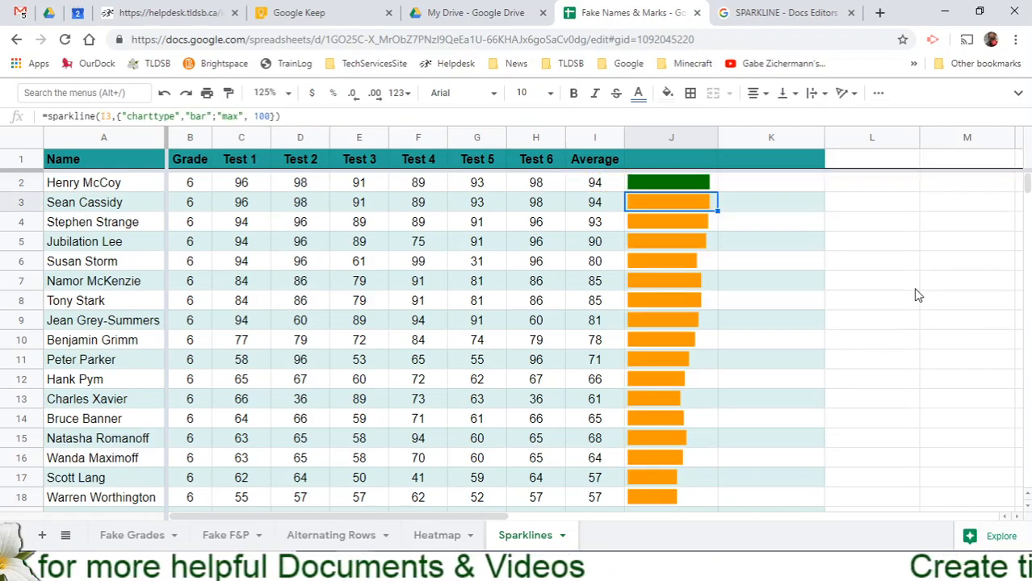
Step: Fill the color-conditional sparkline formula from J2 down through J20
{"action": "left_click", "coordinate": [709, 186]}
{"action": "left_click_drag", "start_coordinate": [719, 186], "coordinate": [708, 482]}
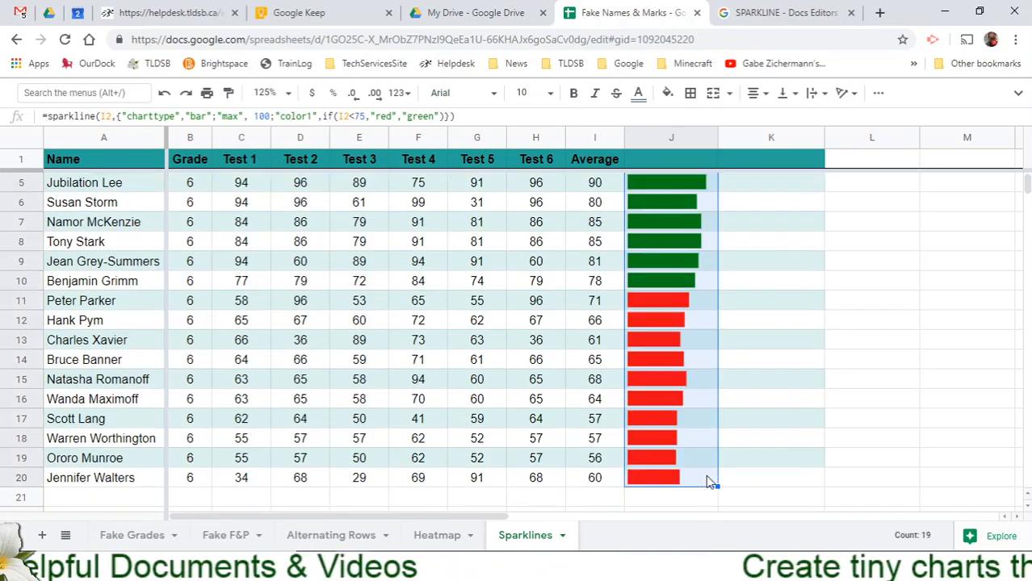
Step: Open J2's sparkline formula and examine the value_if_true and value_if_false arguments in the IF function's help
{"action": "scroll", "coordinate": [706, 482], "scroll_direction": "up", "scroll_amount": 1}
{"action": "scroll", "coordinate": [706, 481], "scroll_direction": "up", "scroll_amount": 1}
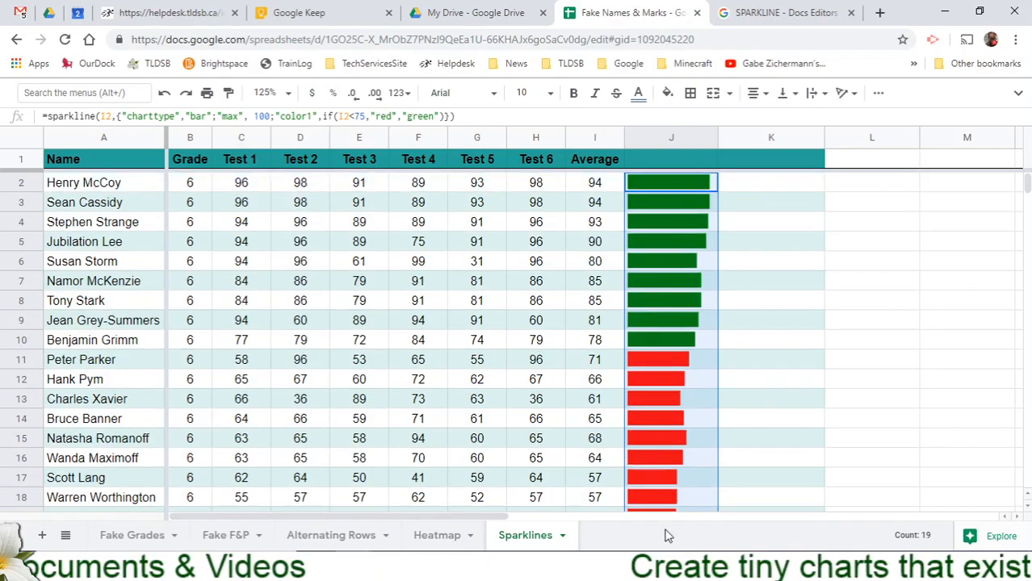
{"action": "left_click", "coordinate": [686, 184]}
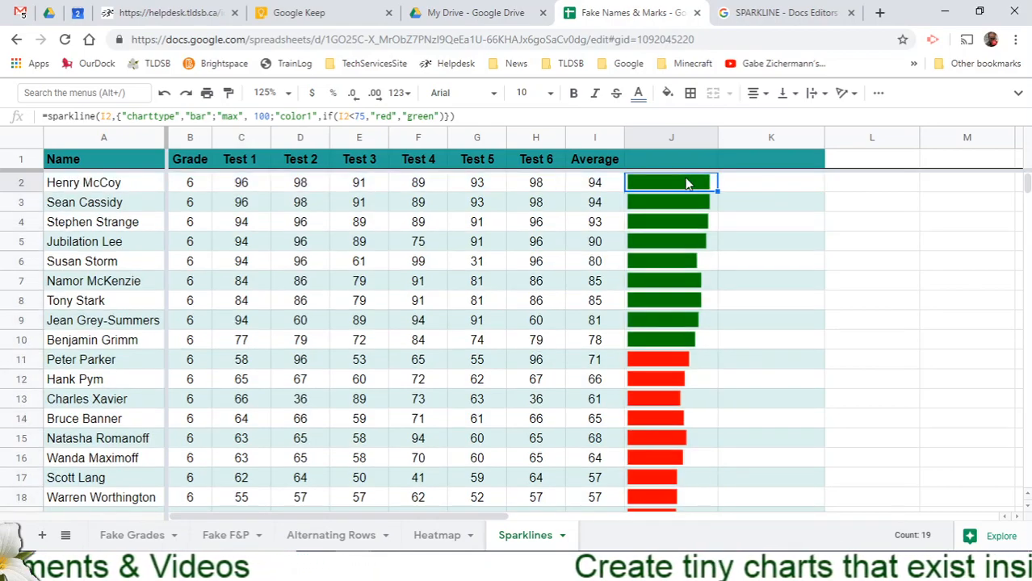
{"action": "left_click", "coordinate": [419, 115]}
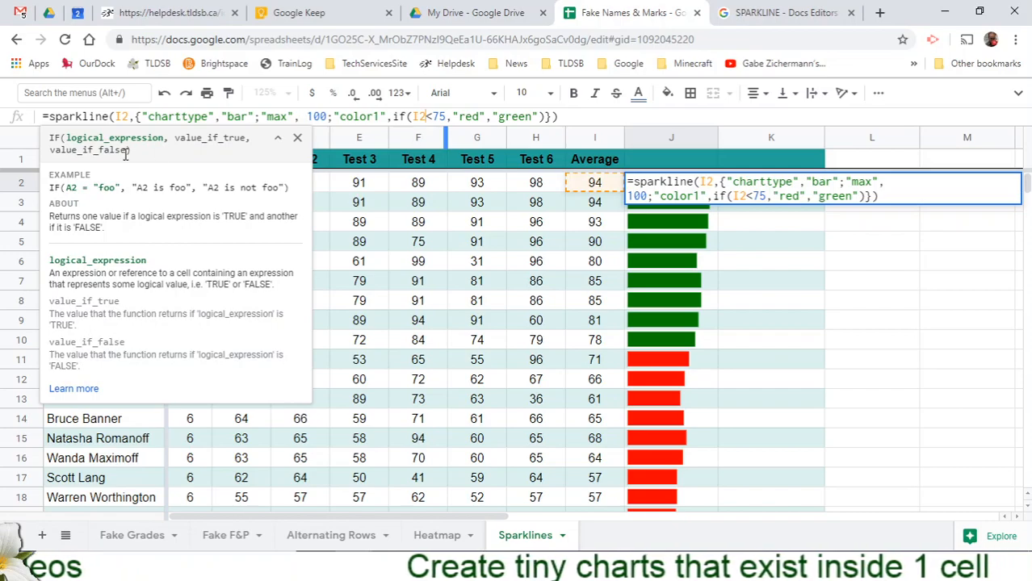
{"action": "left_click_drag", "start_coordinate": [175, 139], "coordinate": [247, 138]}
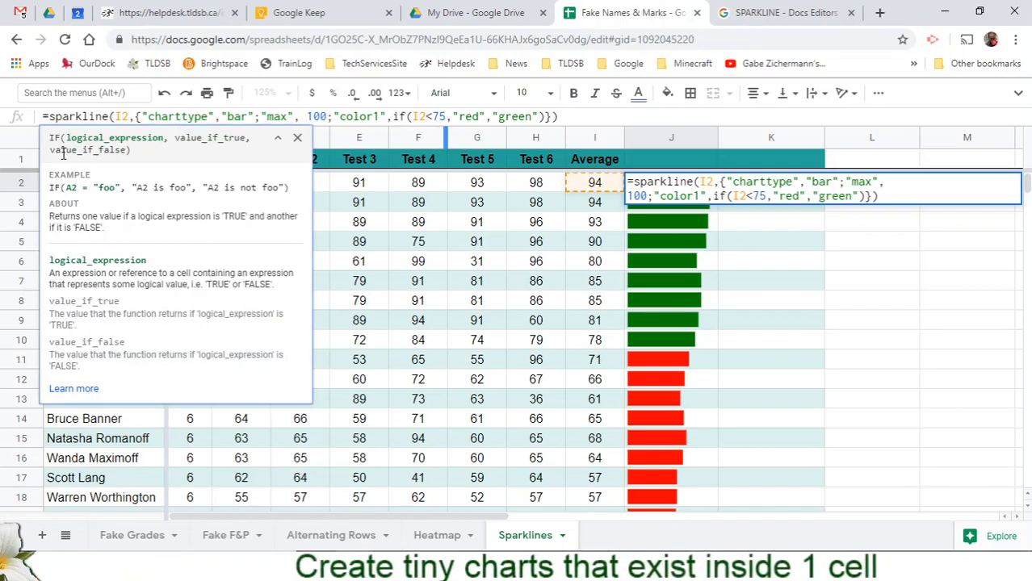
{"action": "left_click_drag", "start_coordinate": [59, 152], "coordinate": [132, 152]}
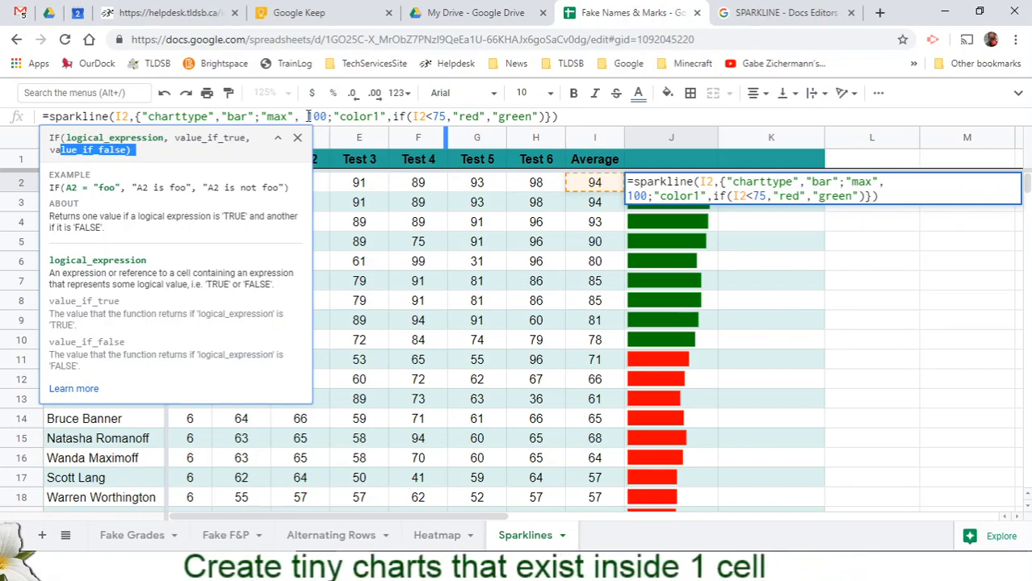
{"action": "left_click", "coordinate": [114, 151]}
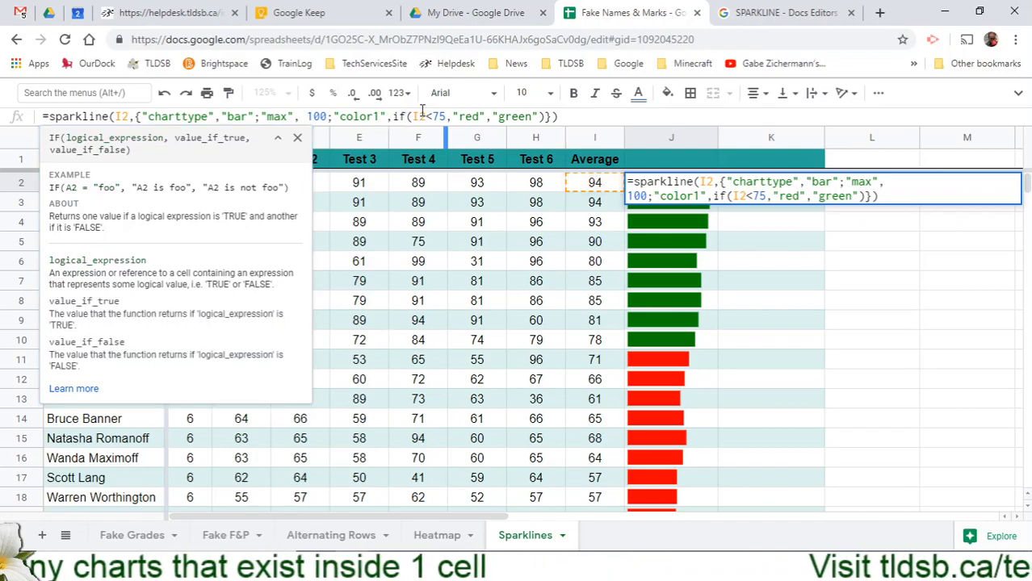
Step: Change IF to IFS in J2's sparkline formula and set the threshold of its first condition to 60
{"action": "type", "text": "s"}
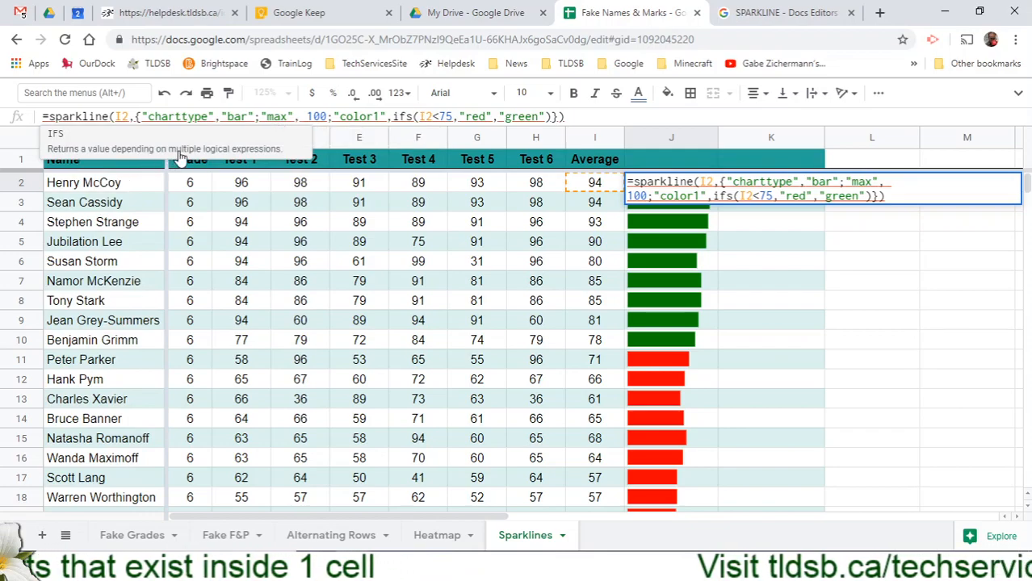
{"action": "left_click", "coordinate": [420, 117]}
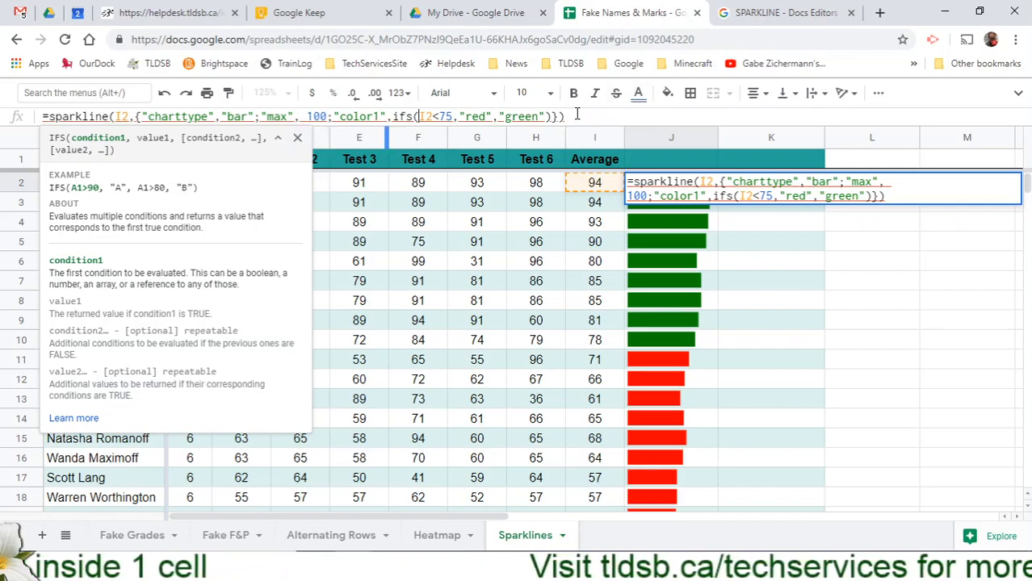
{"action": "key", "text": "shift+Right"}
{"action": "key", "text": "shift+Right"}
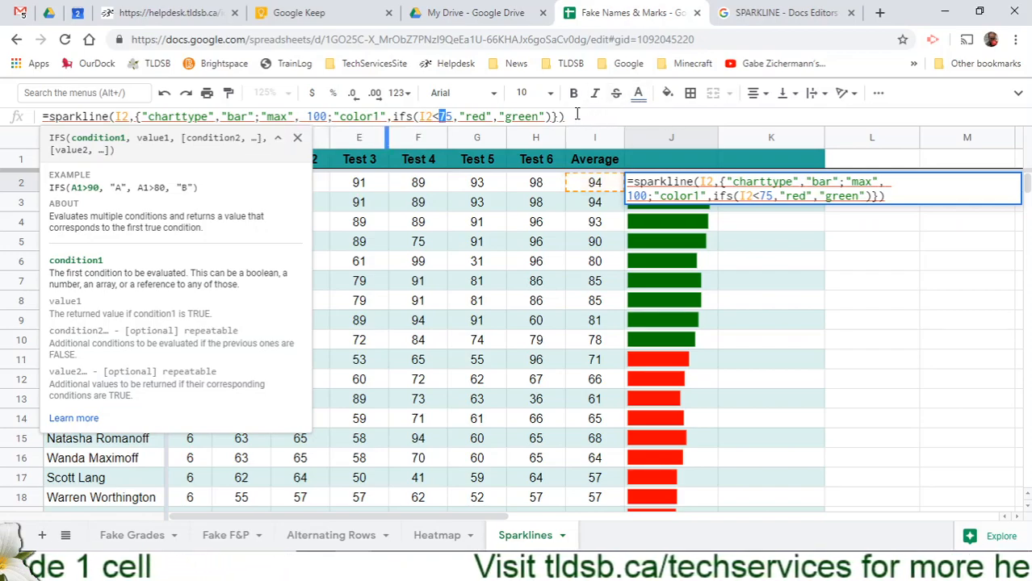
{"action": "type", "text": "60"}
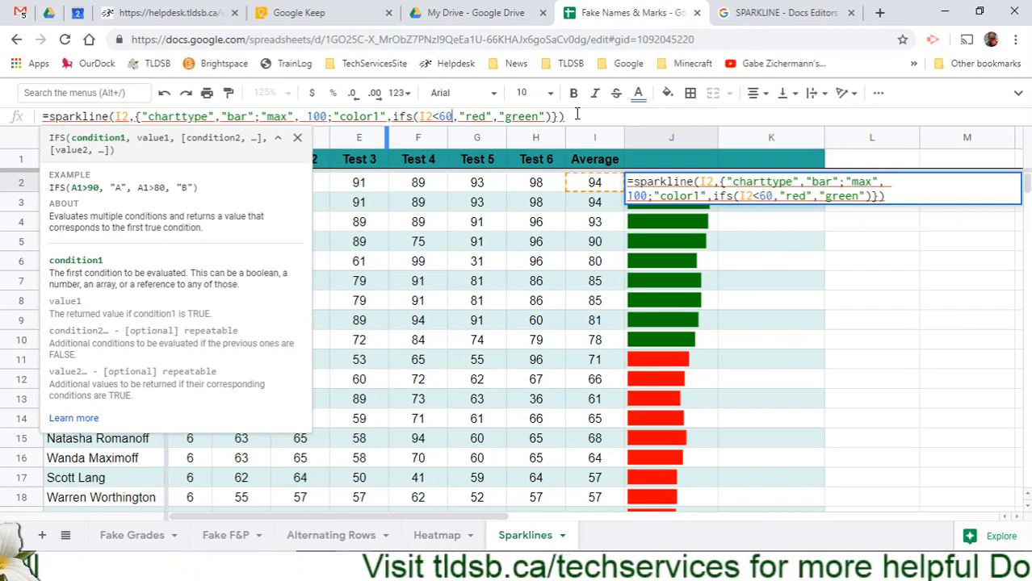
Step: Add a second IFS condition i2<80 after "red" and replace "green" with "black" as its color
{"action": "key", "text": "Right"}
{"action": "key", "text": "Right"}
{"action": "key", "text": "Right"}
{"action": "key", "text": "Right"}
{"action": "key", "text": "Right"}
{"action": "key", "text": "Right"}
{"action": "key", "text": "Right"}
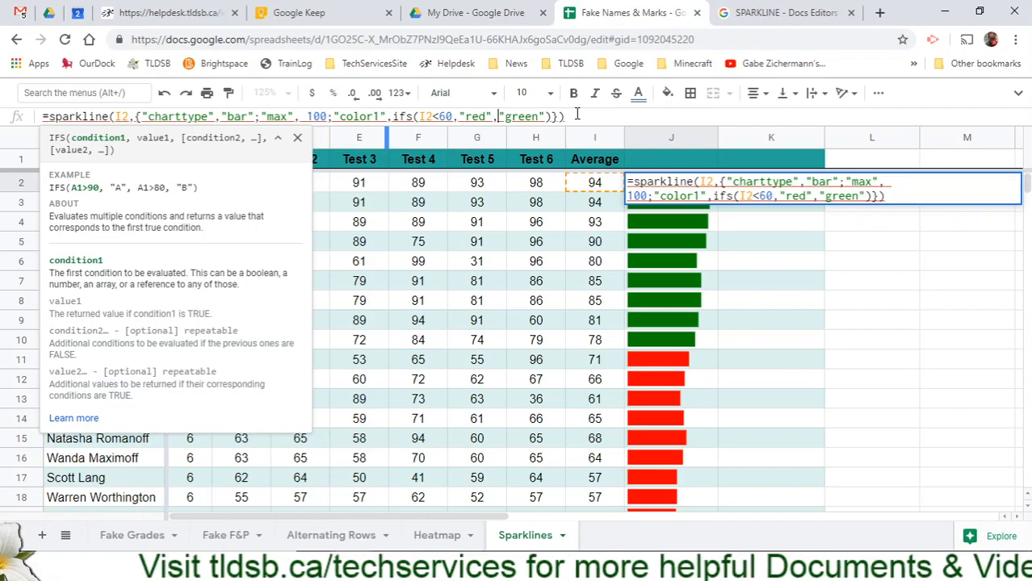
{"action": "type", "text": "i2<"}
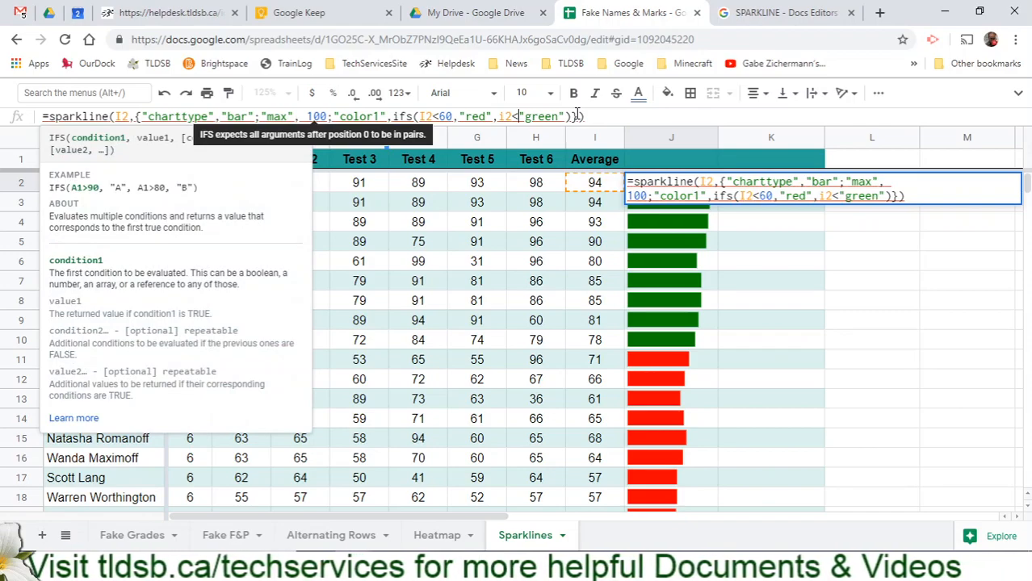
{"action": "type", "text": "80"}
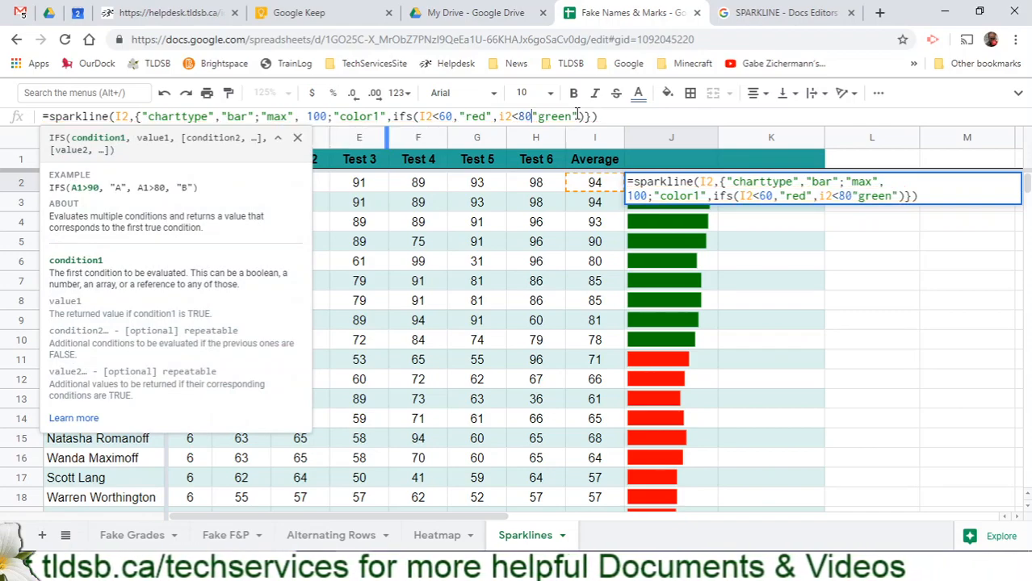
{"action": "type", "text": ","}
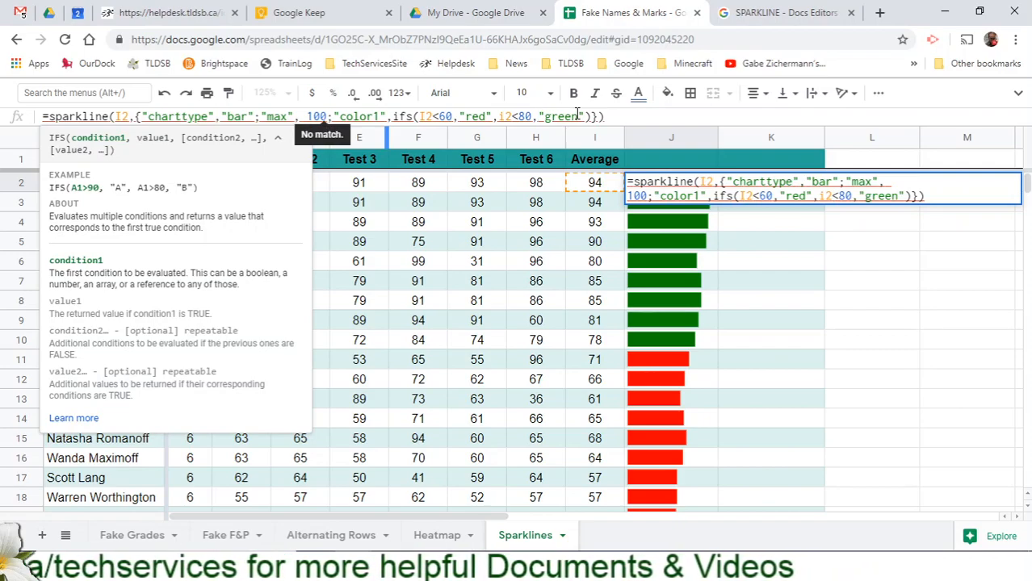
{"action": "double_click", "coordinate": [565, 116]}
{"action": "type", "text": "black\""}
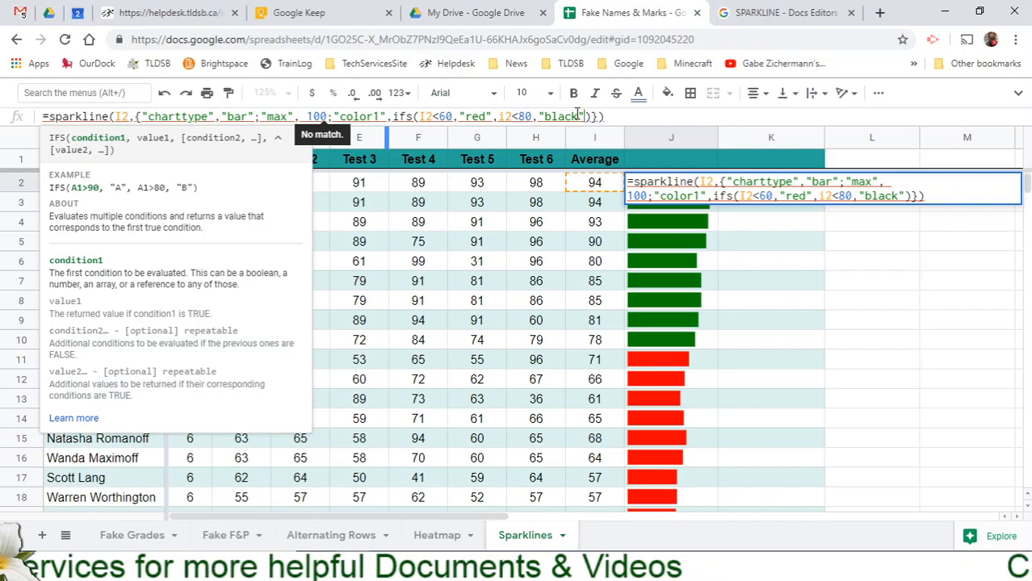
Step: Add a third IFS condition i2<=100 with the color "green" and commit the J2 formula
{"action": "type", "text": ","}
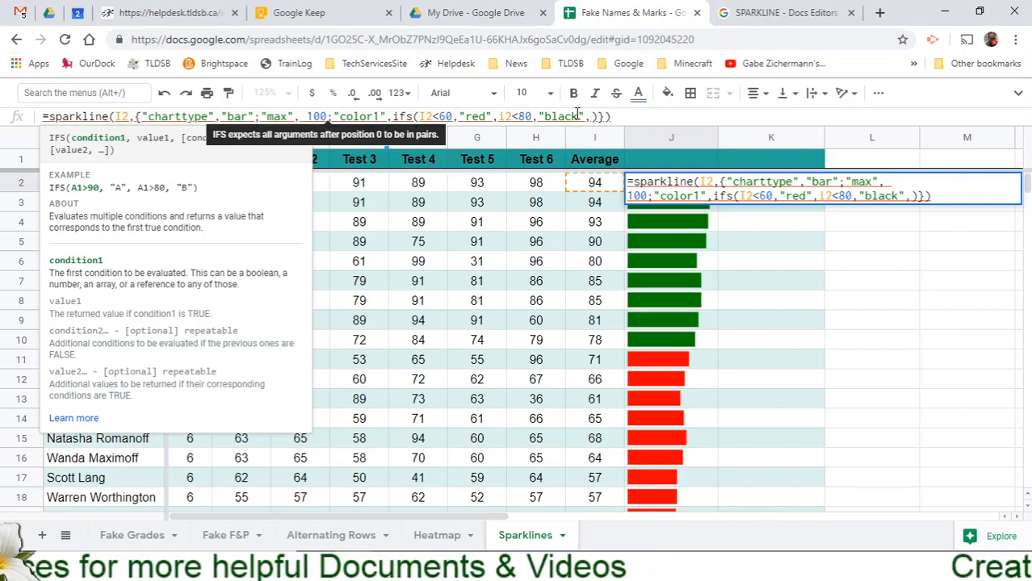
{"action": "type", "text": "i2"}
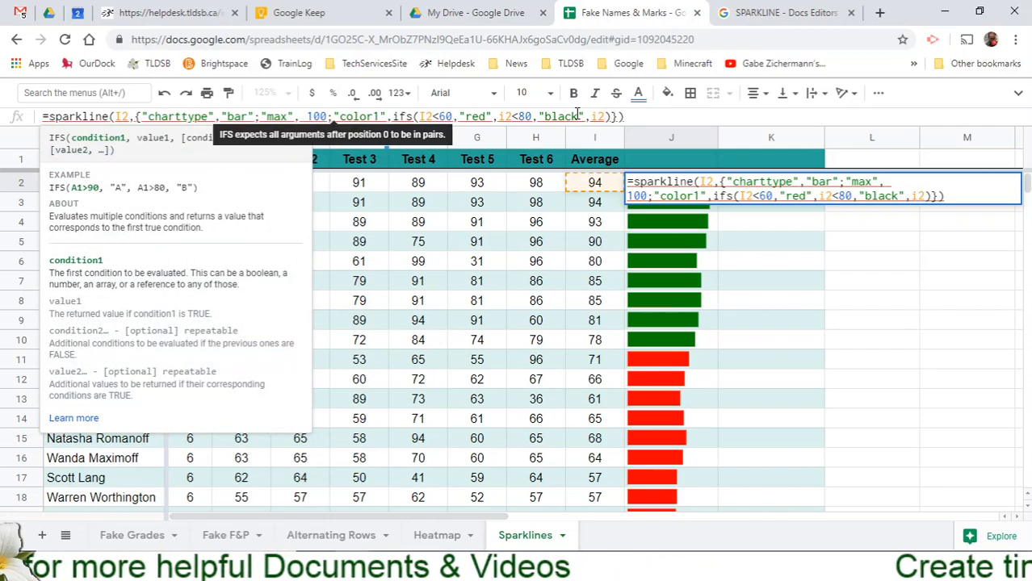
{"action": "type", "text": "<"}
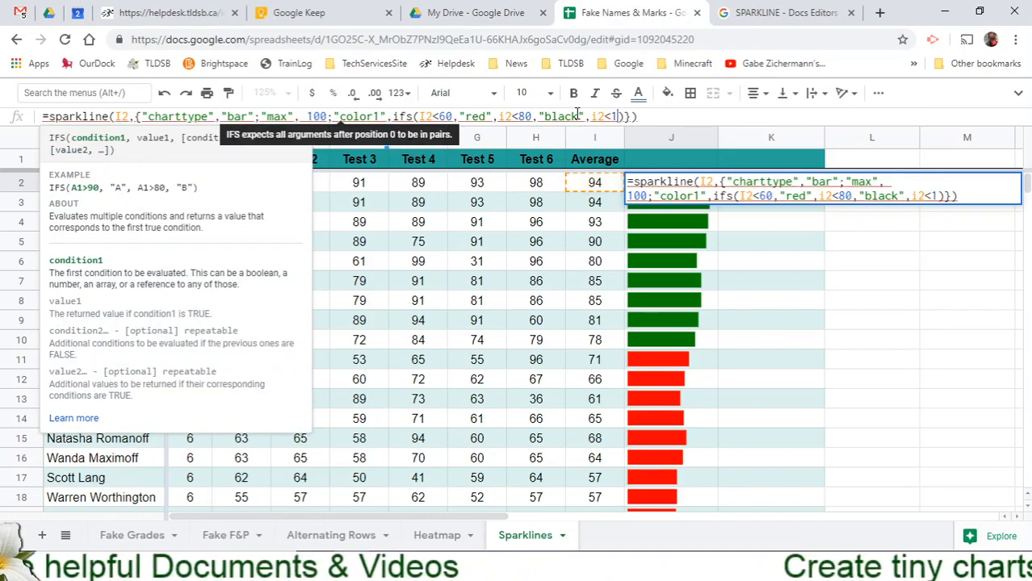
{"action": "type", "text": "=100"}
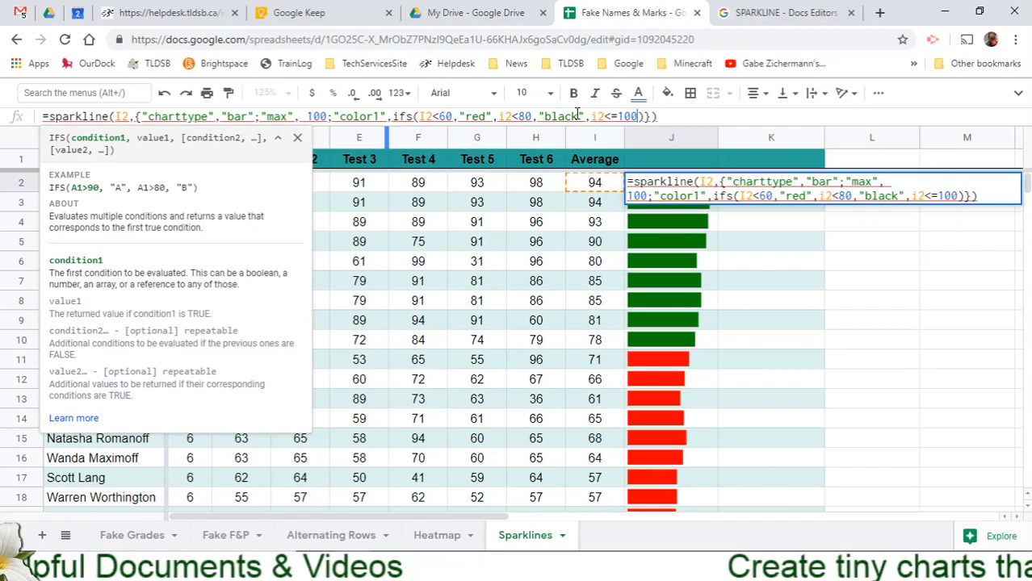
{"action": "type", "text": ","}
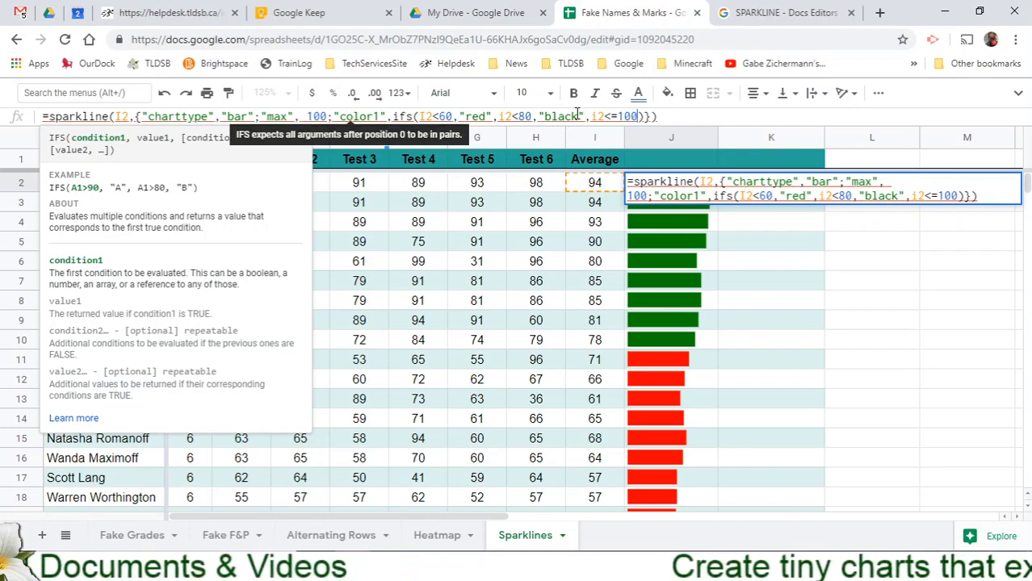
{"action": "type", "text": "\"gr"}
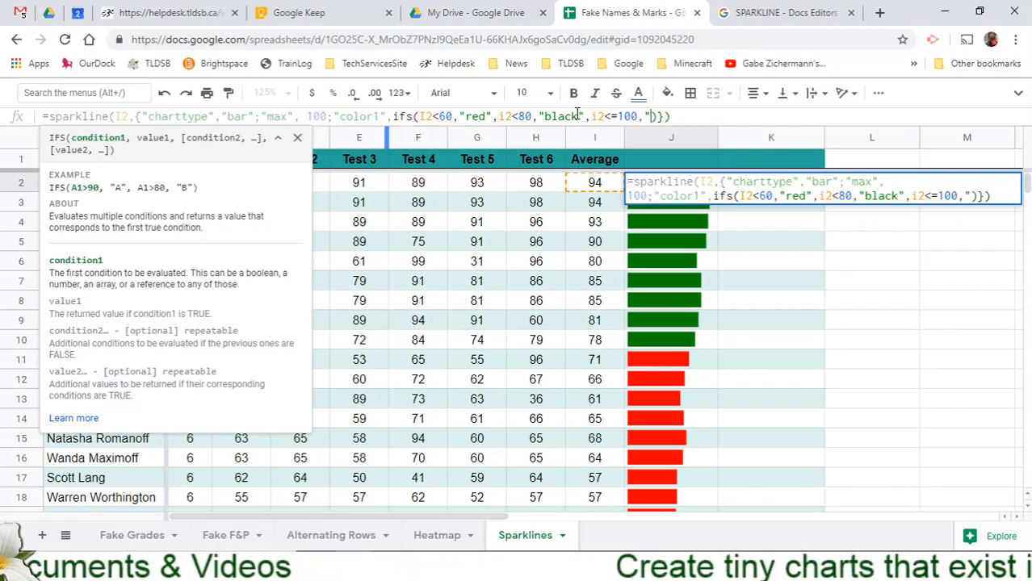
{"action": "type", "text": "een\""}
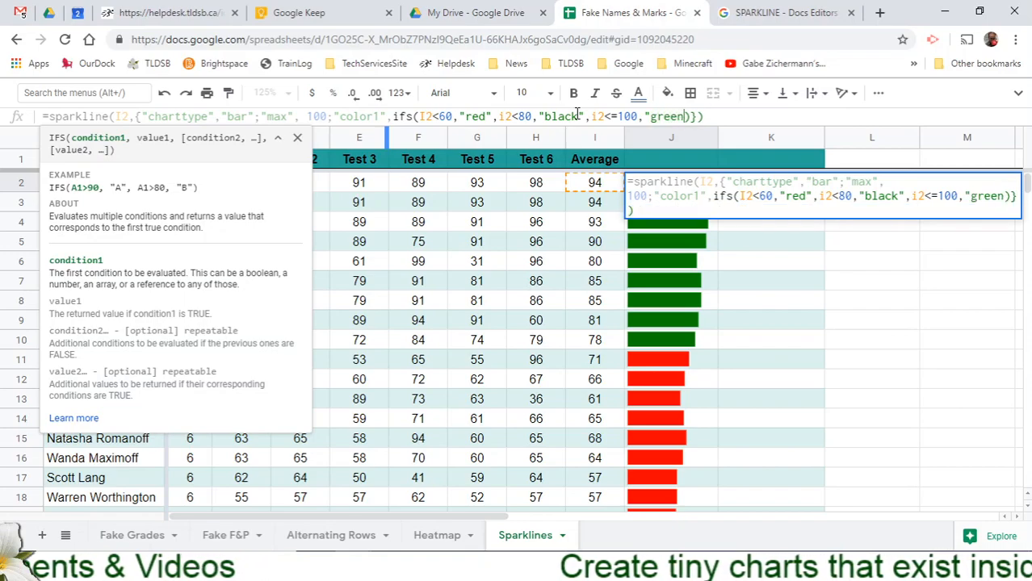
{"action": "key", "text": "Return"}
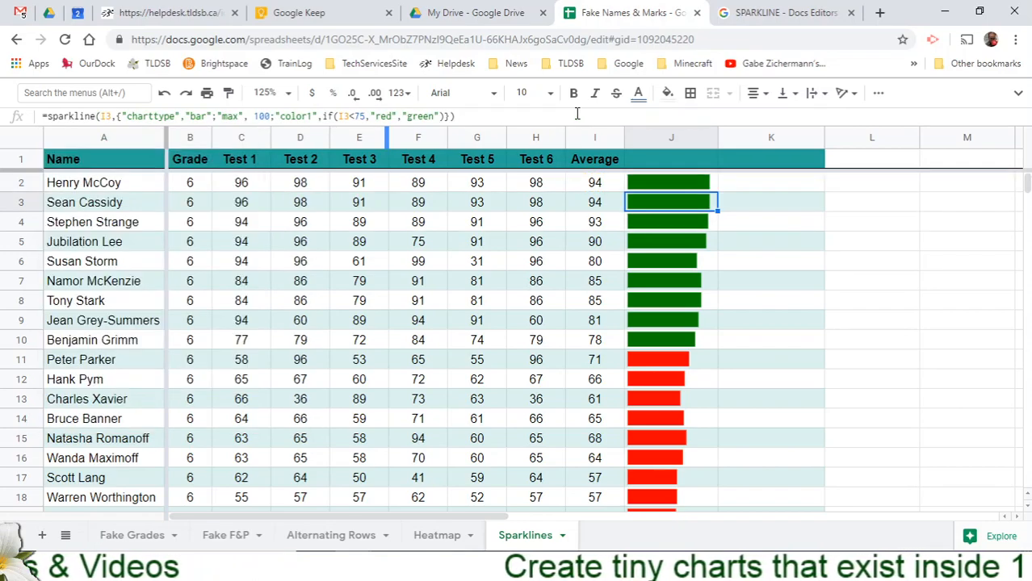
Step: Fill the three-color IFS sparkline formula from J2 down through J20
{"action": "left_click", "coordinate": [647, 182]}
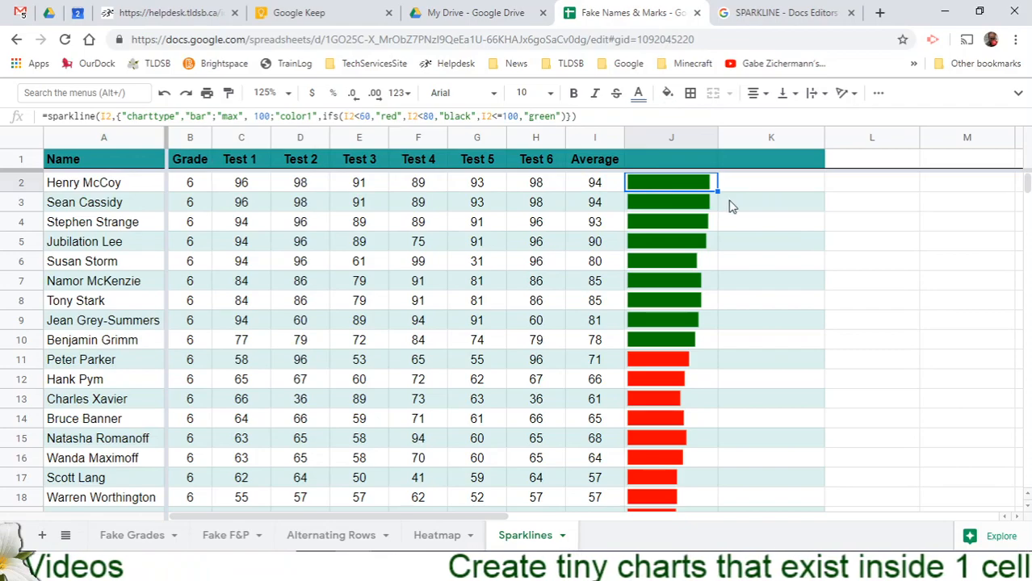
{"action": "left_click_drag", "start_coordinate": [718, 192], "coordinate": [703, 398]}
{"action": "scroll", "coordinate": [703, 398], "scroll_direction": "up", "scroll_amount": 3}
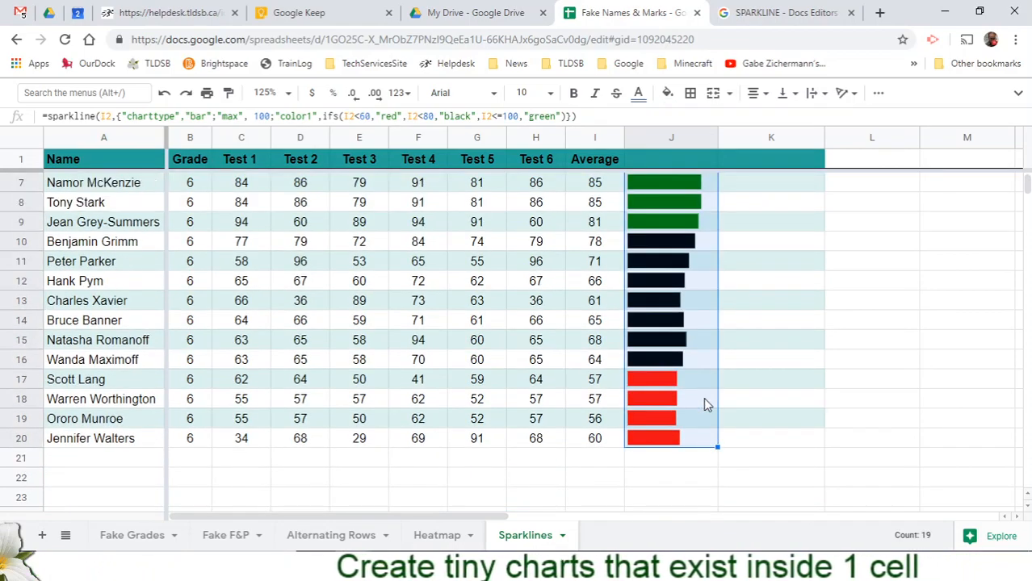